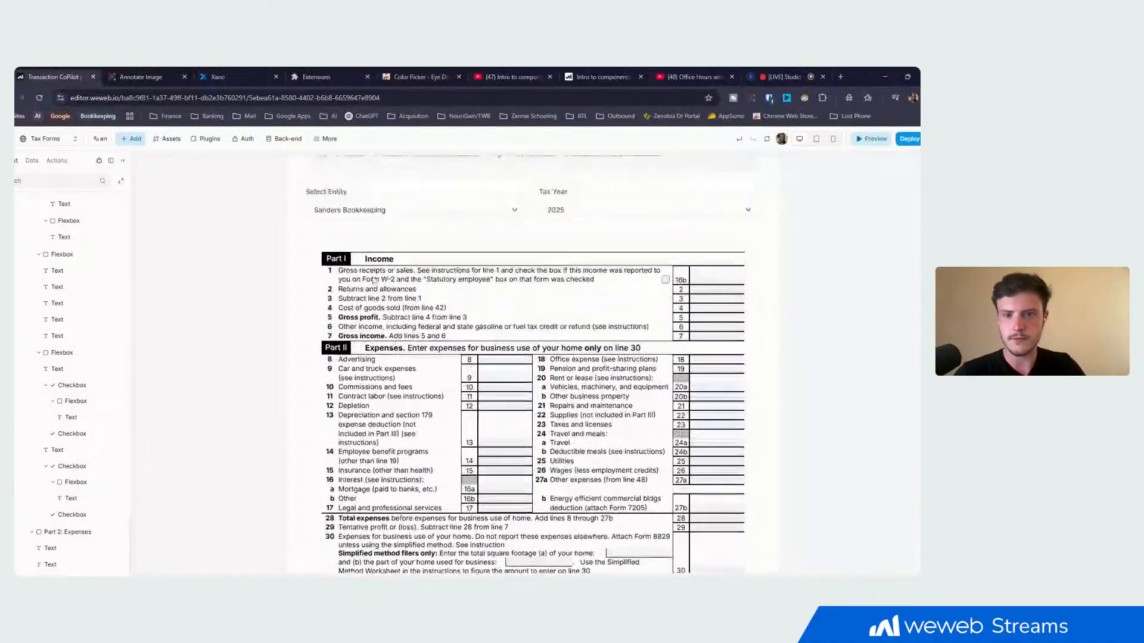
- Add a text element above the Part I Income heading inside the Sched C Display Area
scroll(375, 280, down, 2)
scroll(375, 280, down, 2)
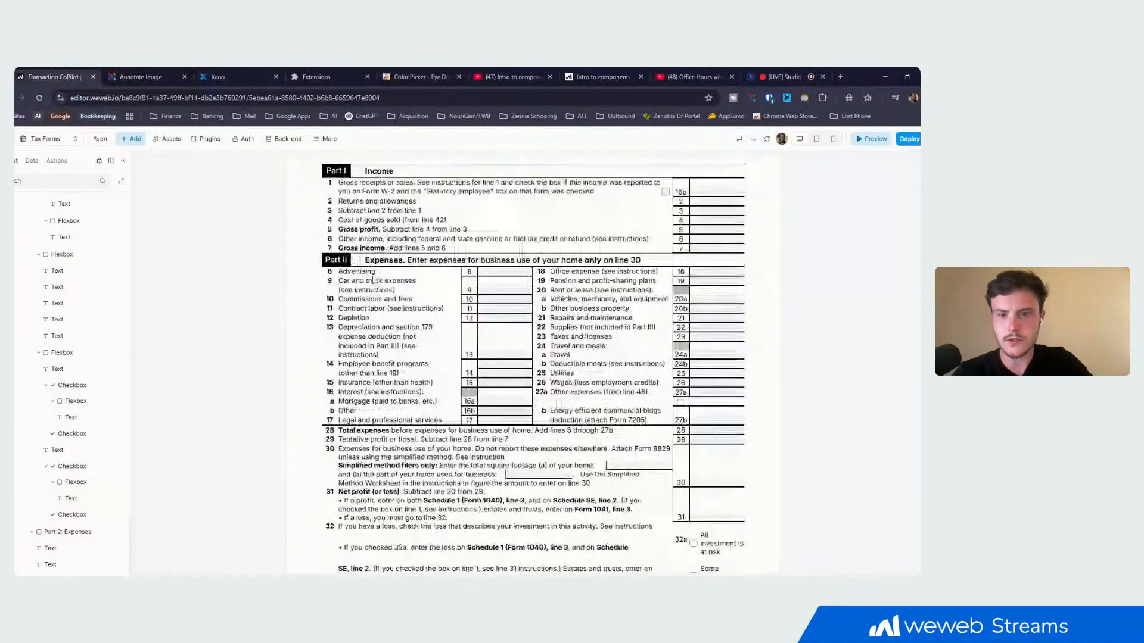
scroll(375, 280, up, 2)
click(131, 140)
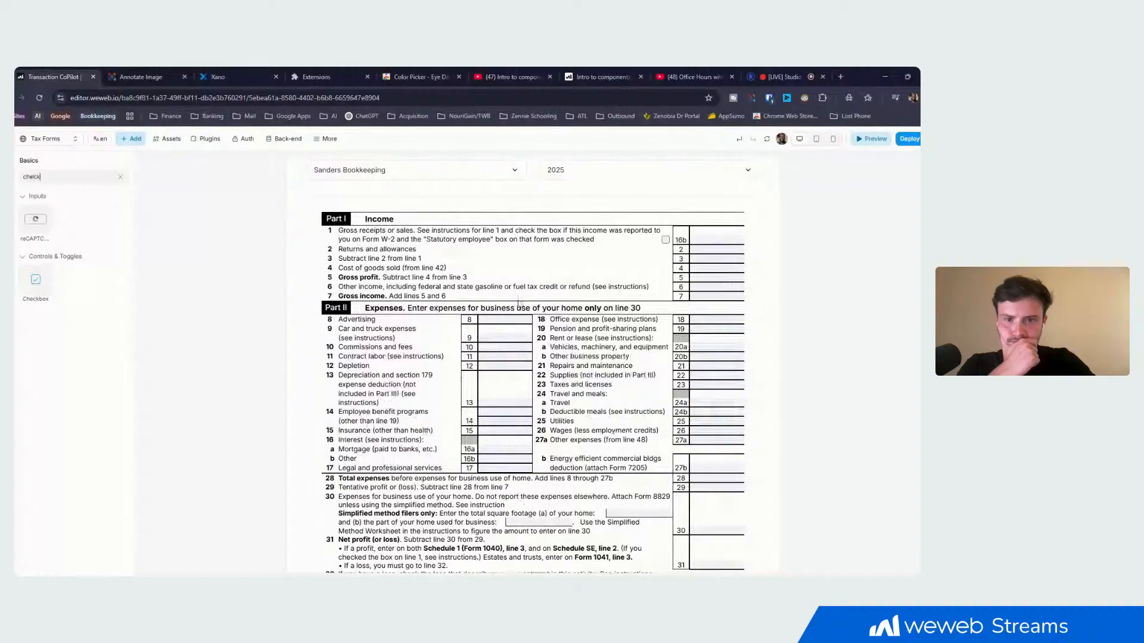
click(120, 177)
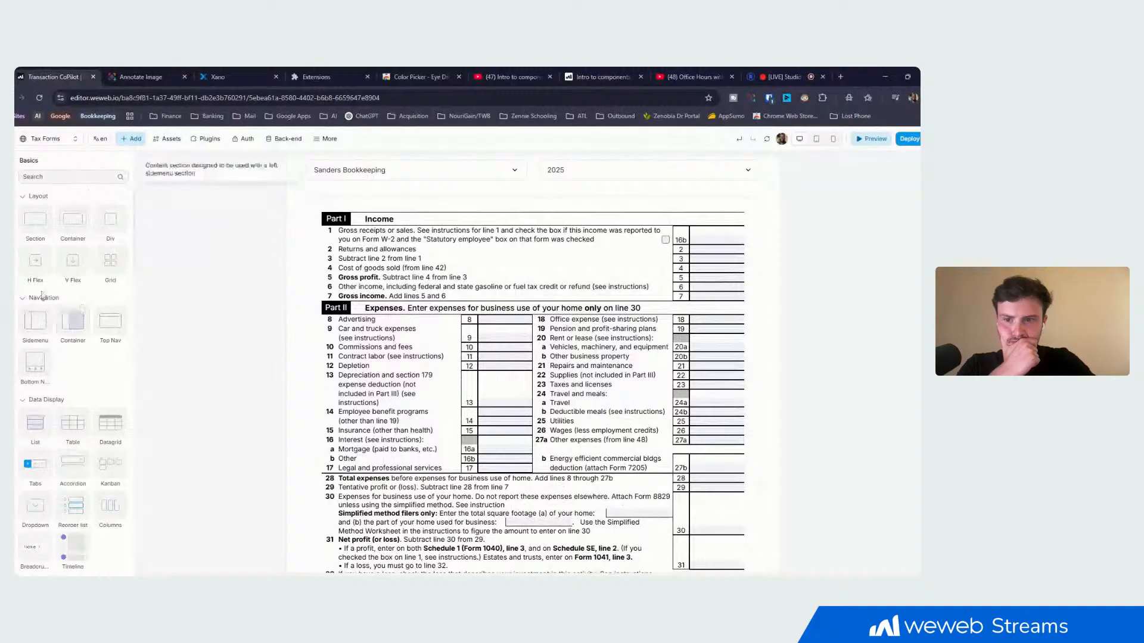
scroll(80, 292, down, 4)
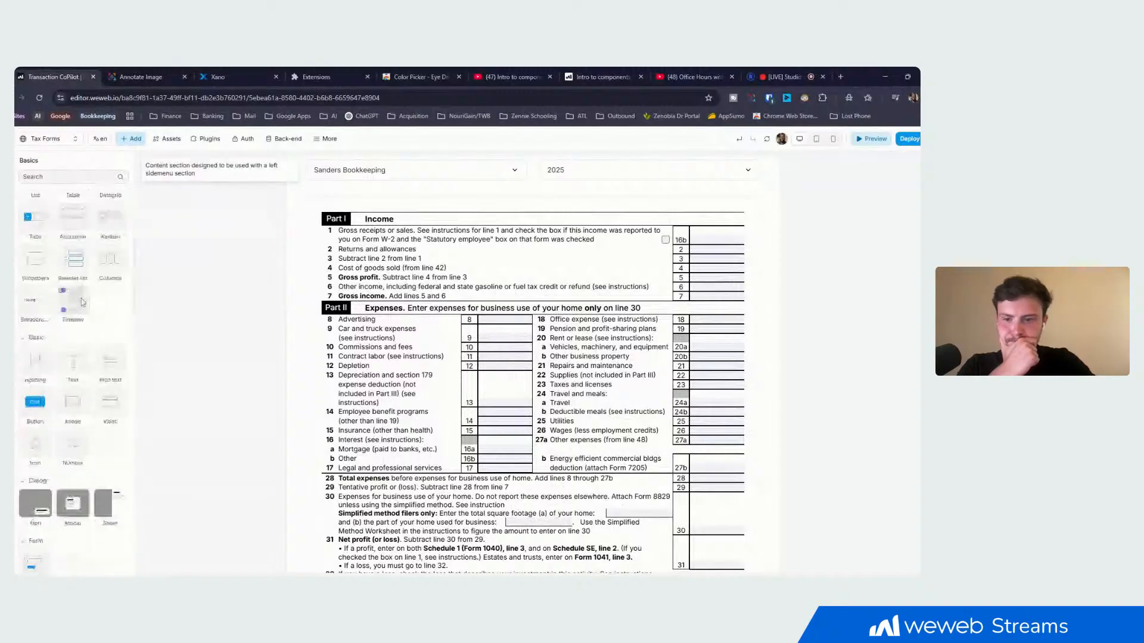
click(182, 264)
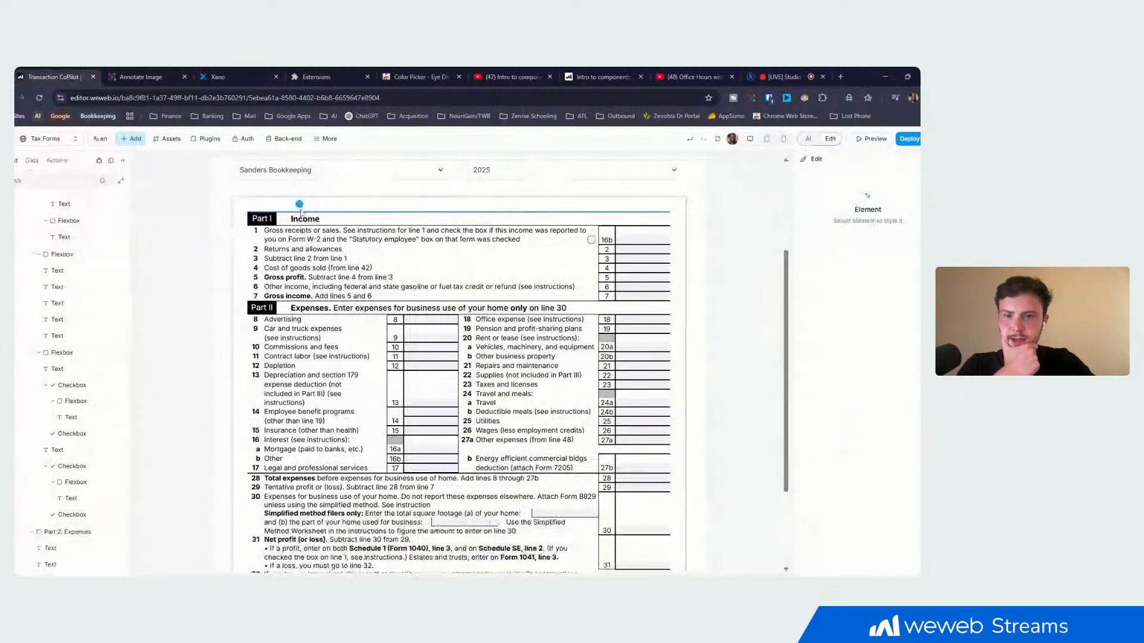
click(301, 213)
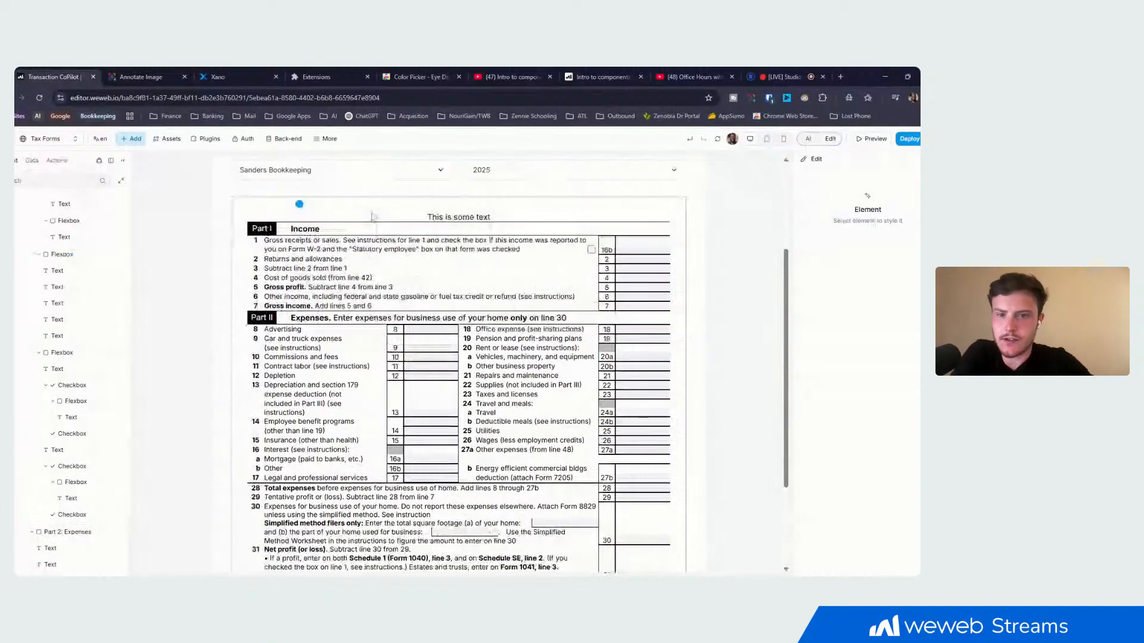
- Set the new text element's position to Fixed and check how it sits against the tax form
click(441, 217)
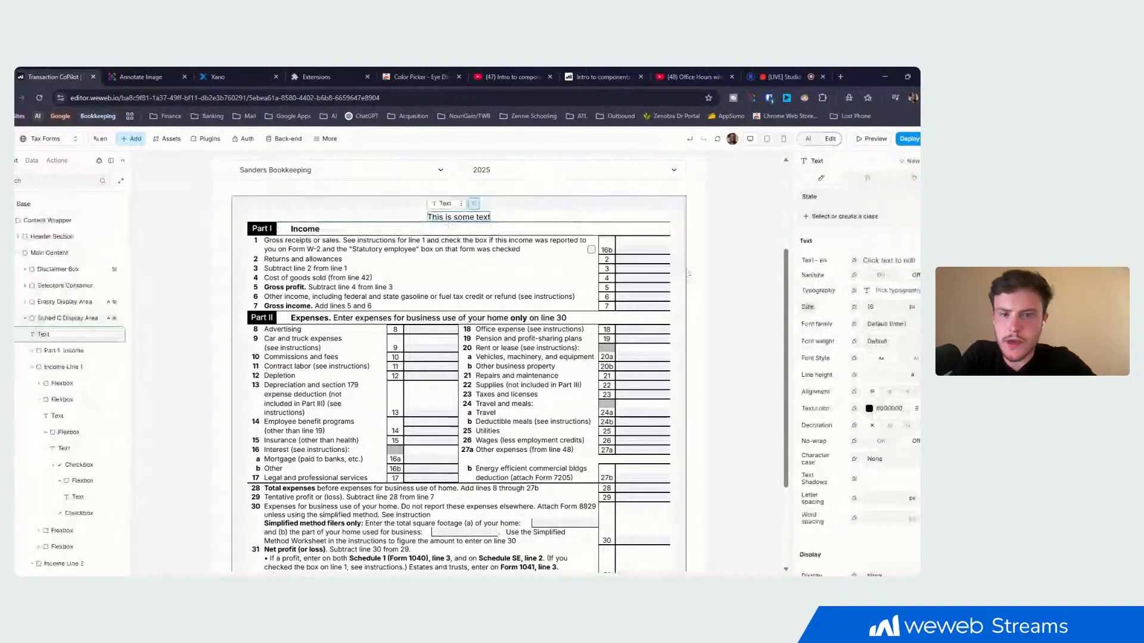
scroll(827, 302, down, 10)
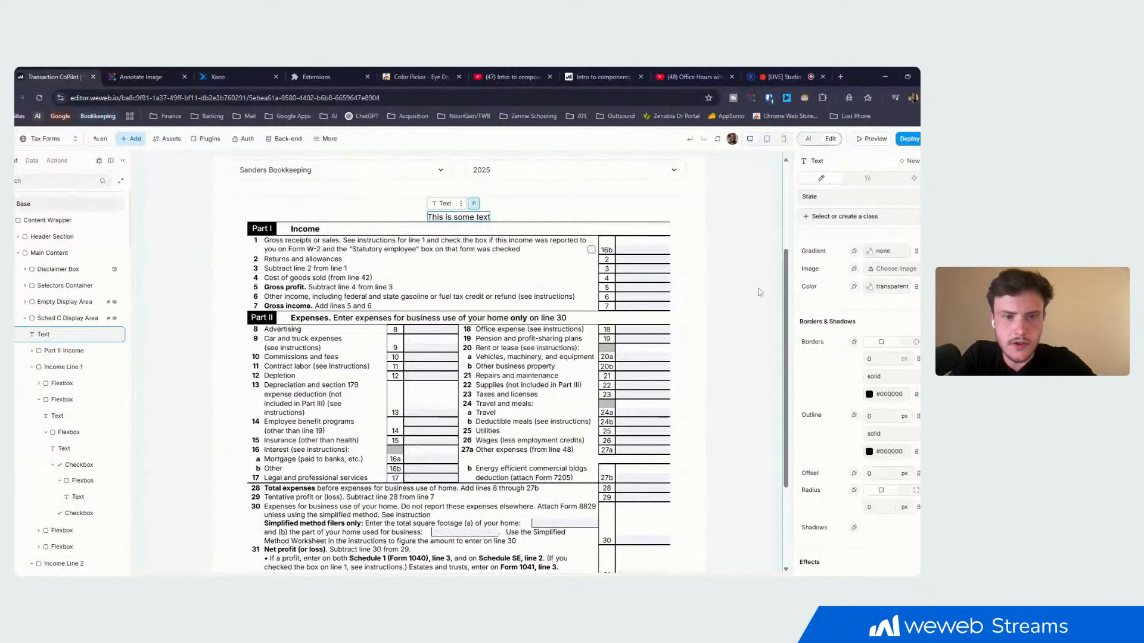
scroll(825, 313, down, 3)
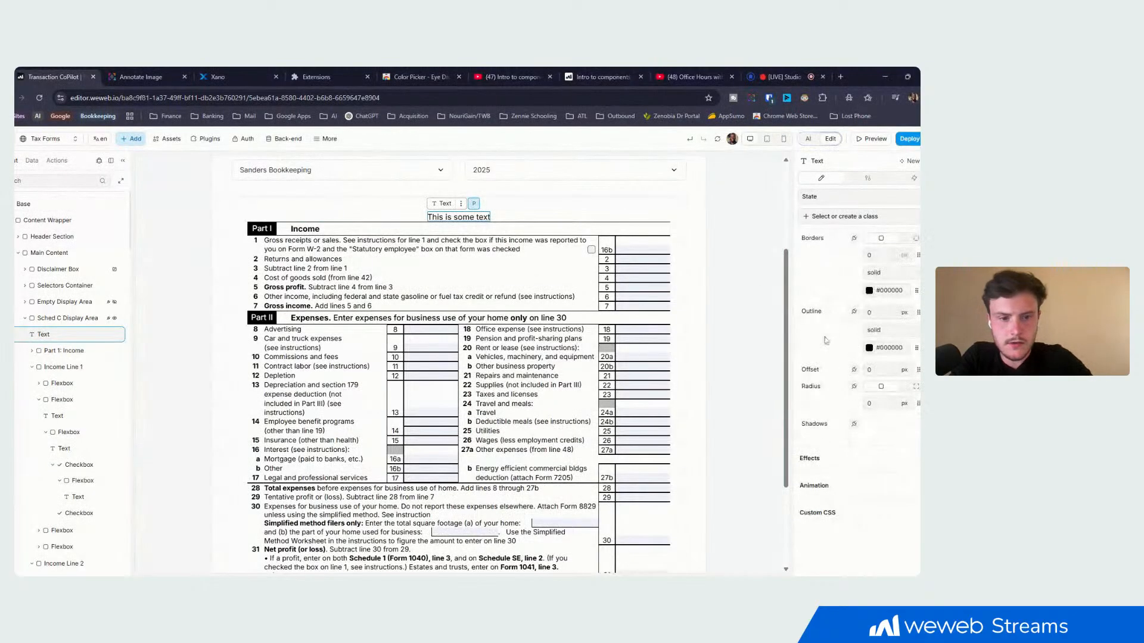
scroll(812, 362, up, 1)
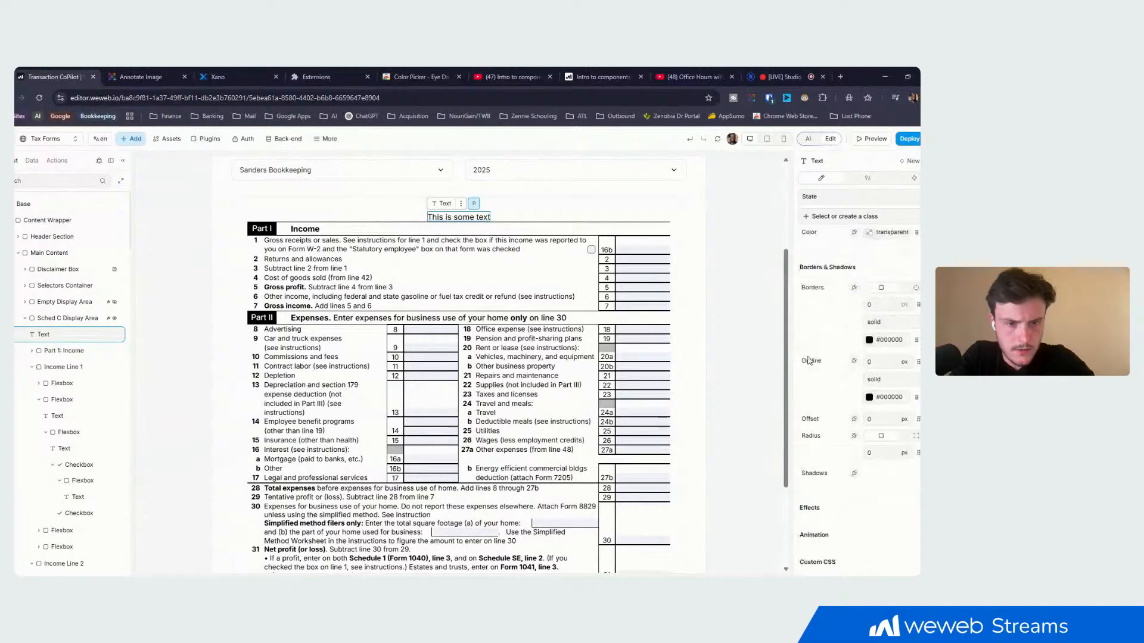
scroll(818, 362, up, 3)
scroll(816, 363, up, 6)
scroll(819, 363, up, 4)
scroll(819, 362, up, 1)
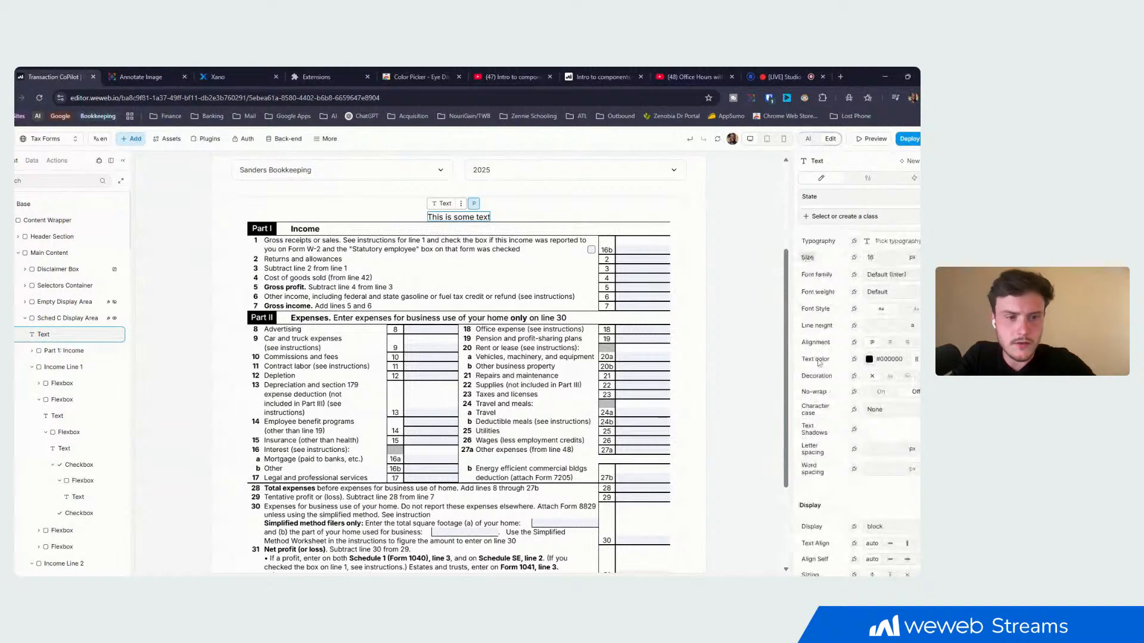
scroll(818, 363, down, 10)
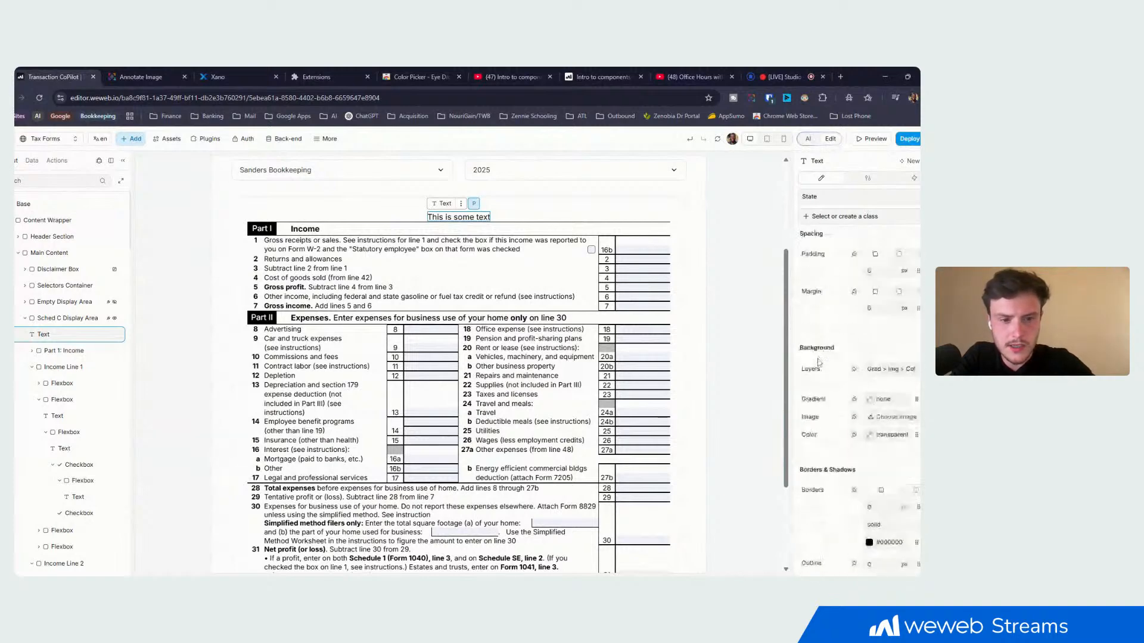
scroll(819, 363, down, 3)
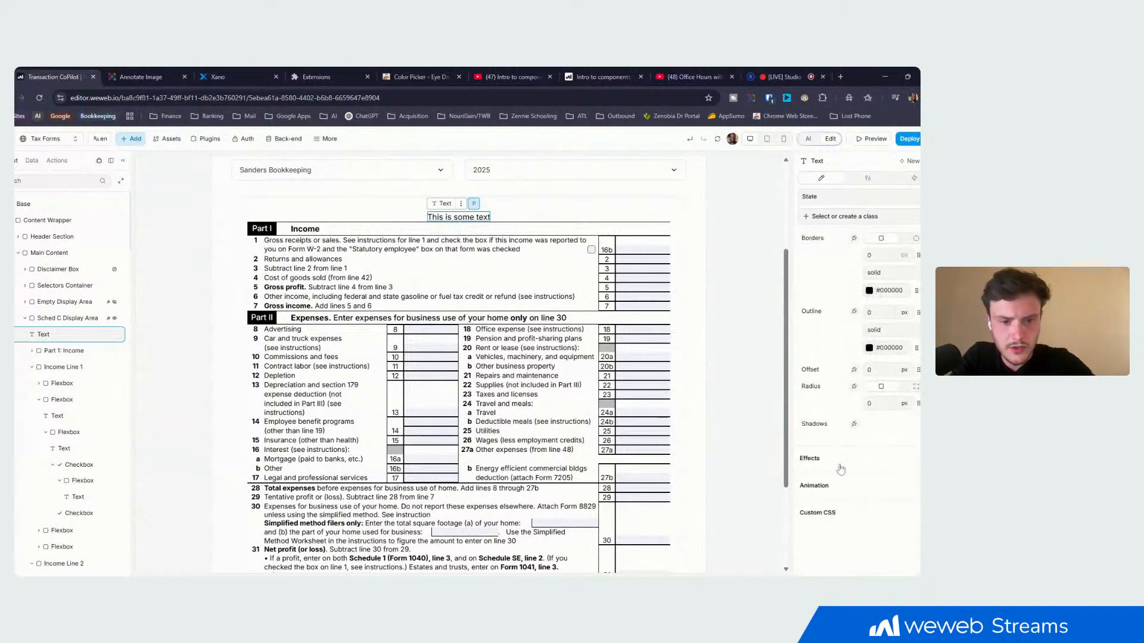
scroll(817, 363, down, 2)
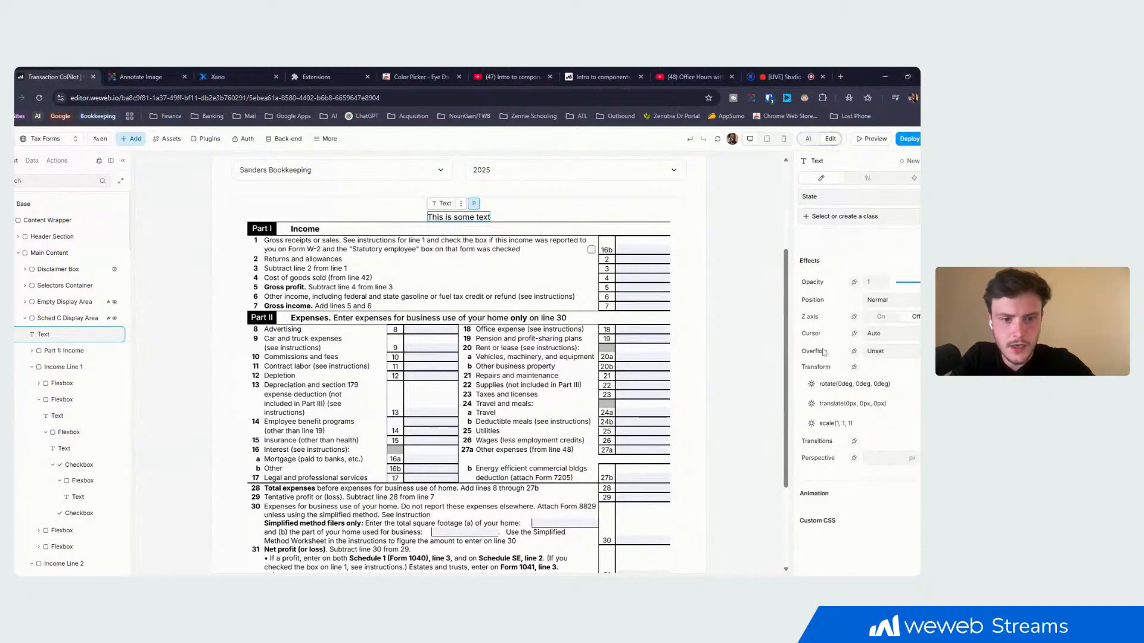
click(880, 302)
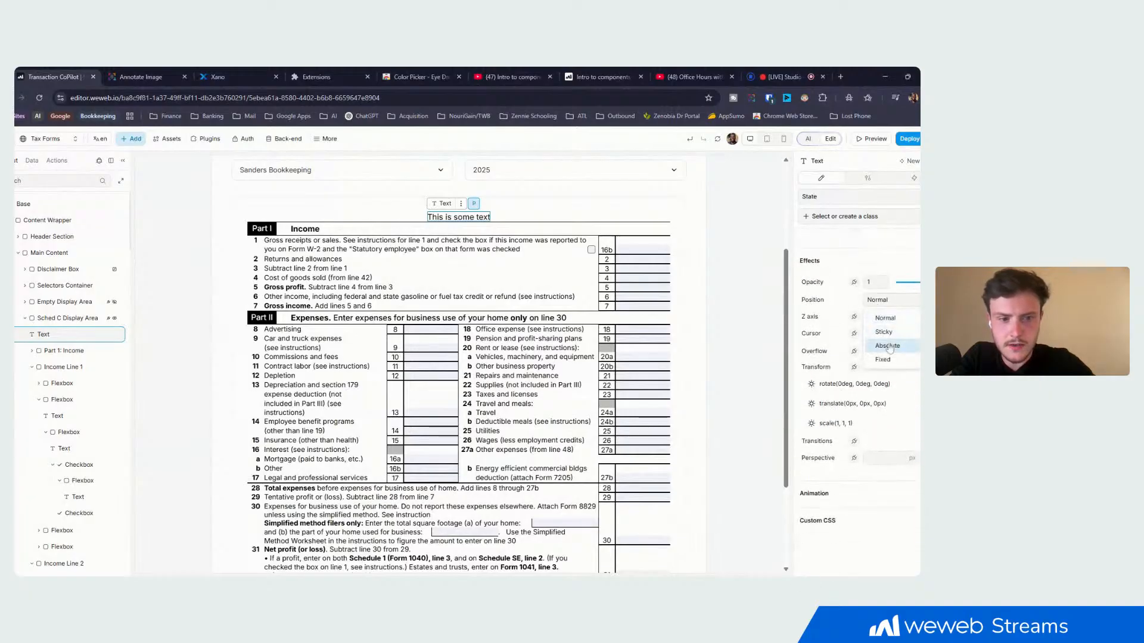
click(887, 360)
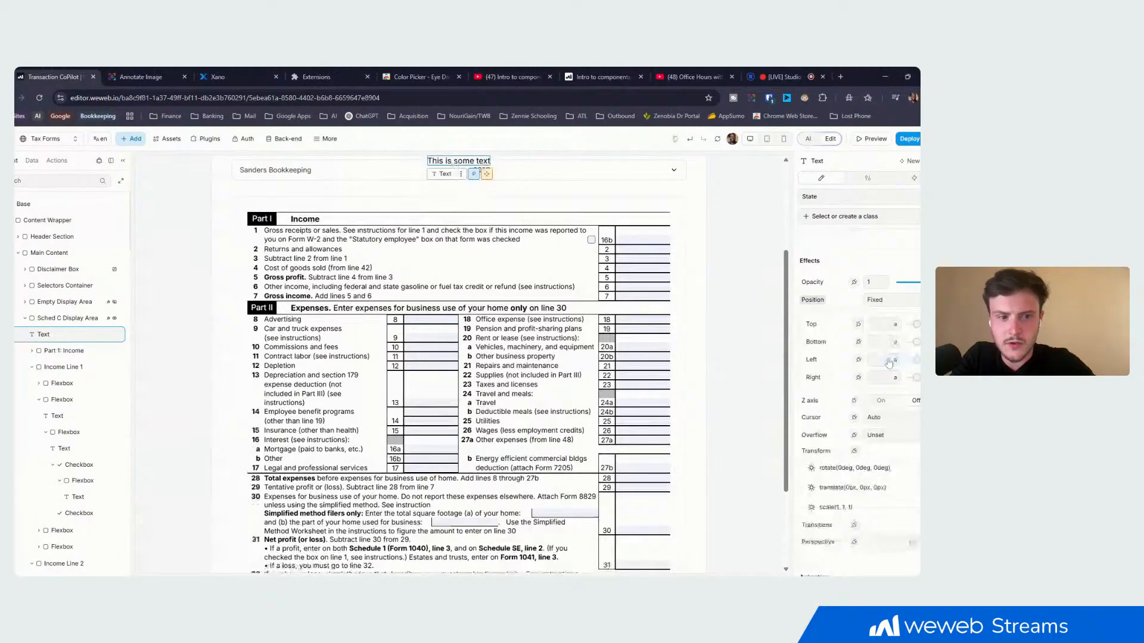
scroll(619, 256, up, 1)
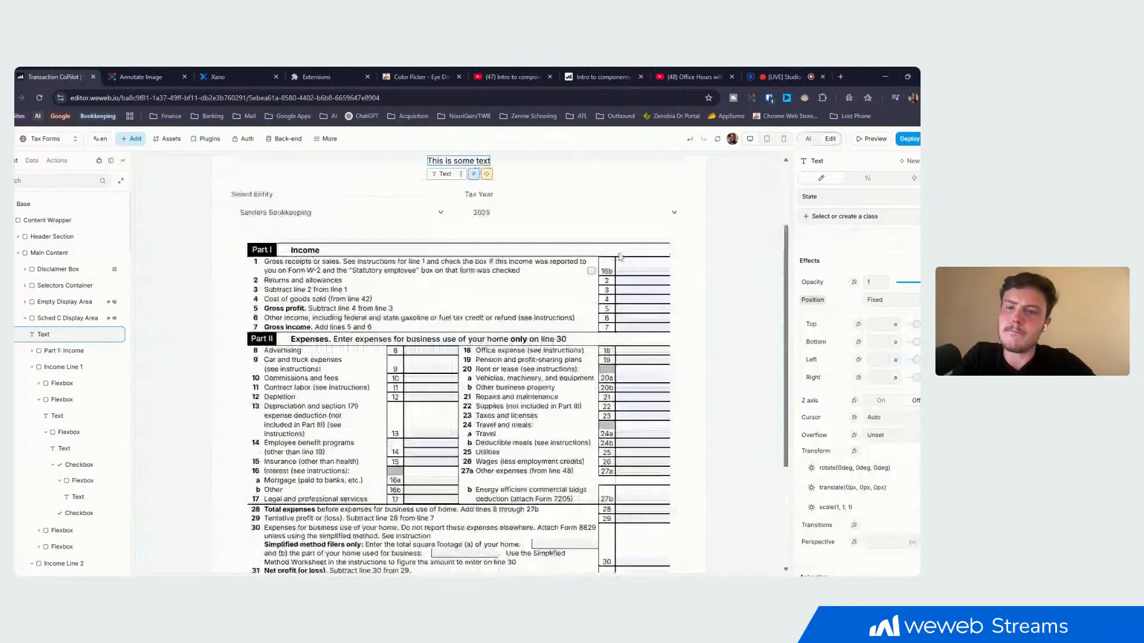
scroll(620, 257, up, 2)
scroll(620, 256, down, 3)
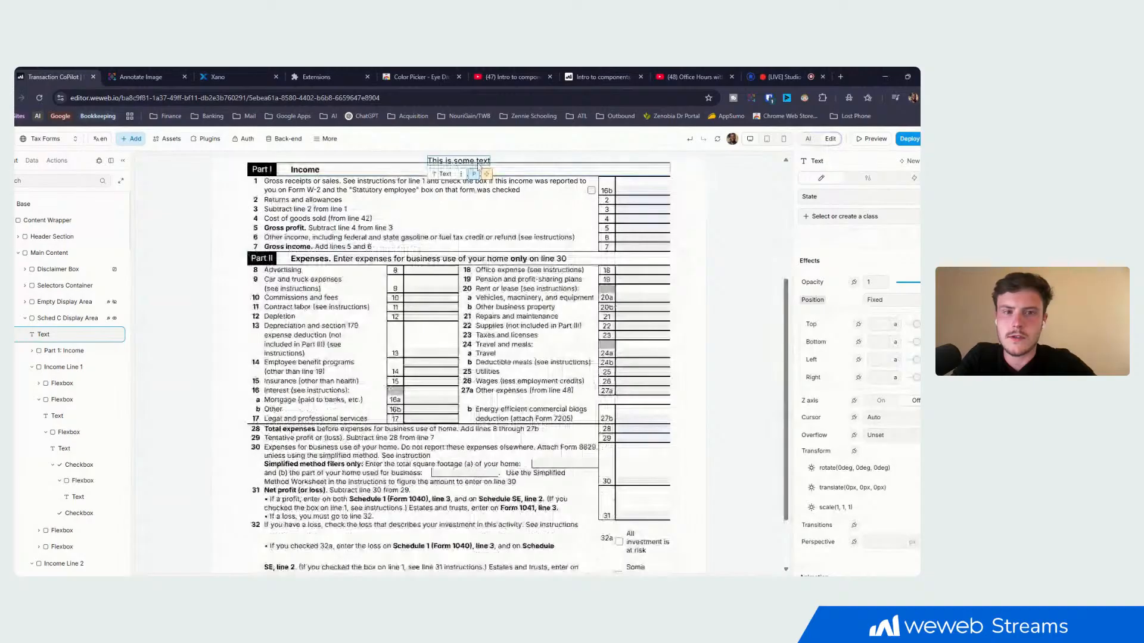
scroll(592, 222, up, 3)
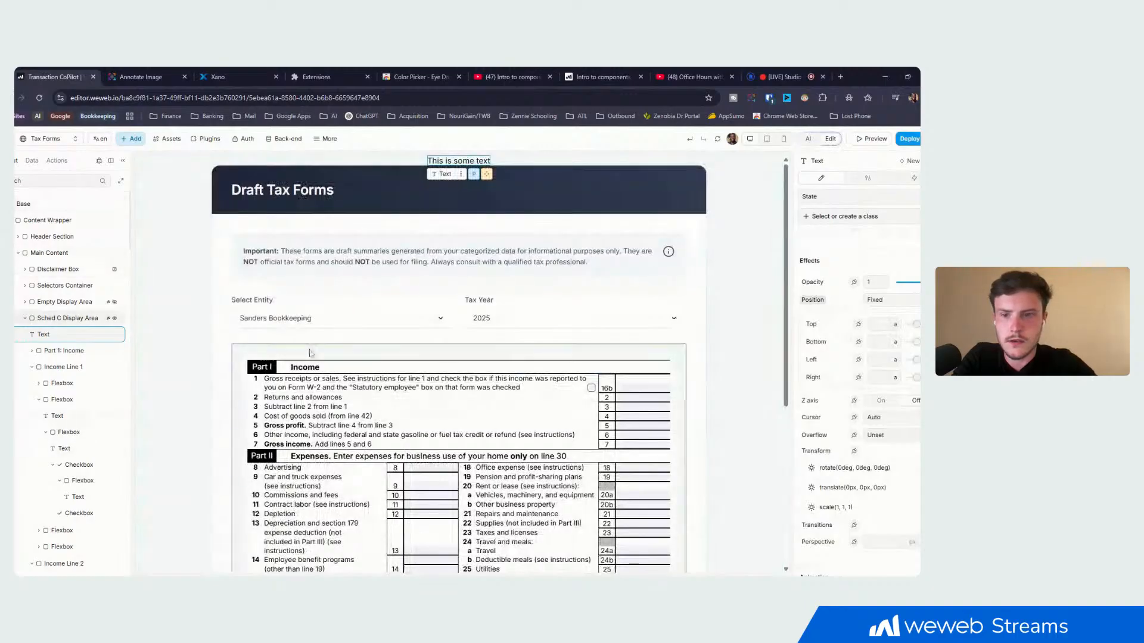
- Check the position options of the Sched C Display Area container
click(26, 318)
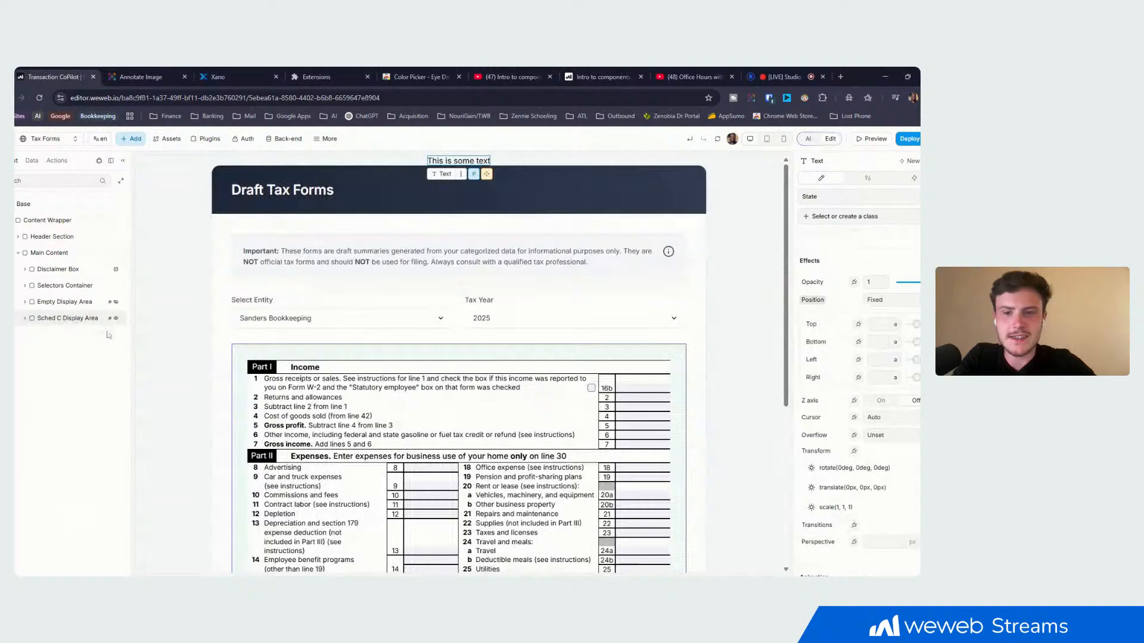
click(96, 321)
scroll(333, 329, down, 2)
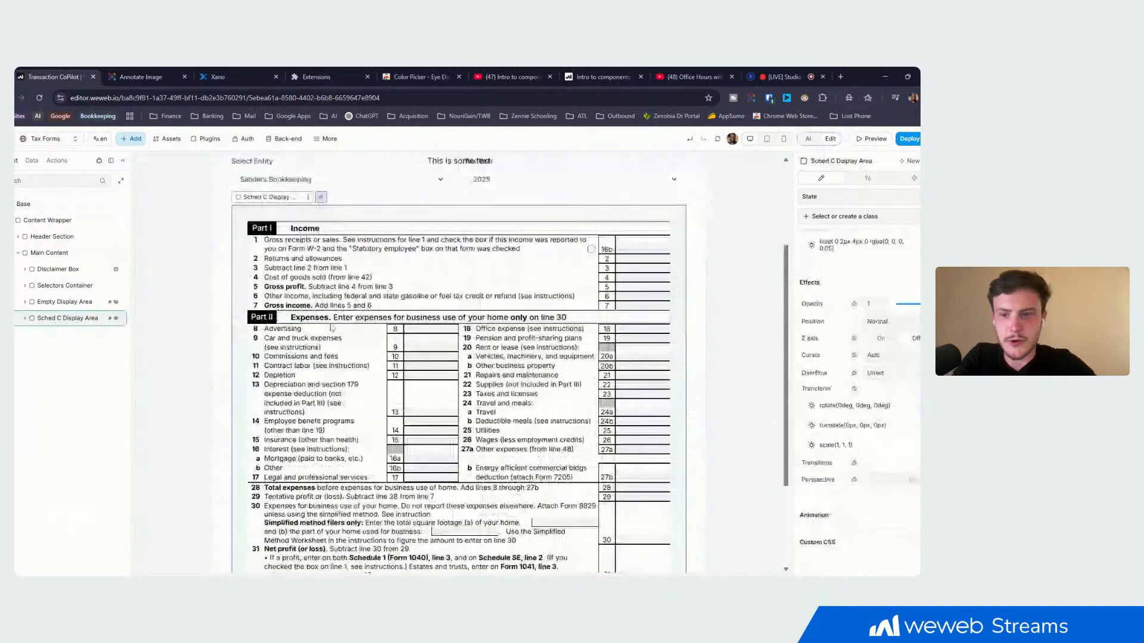
click(892, 327)
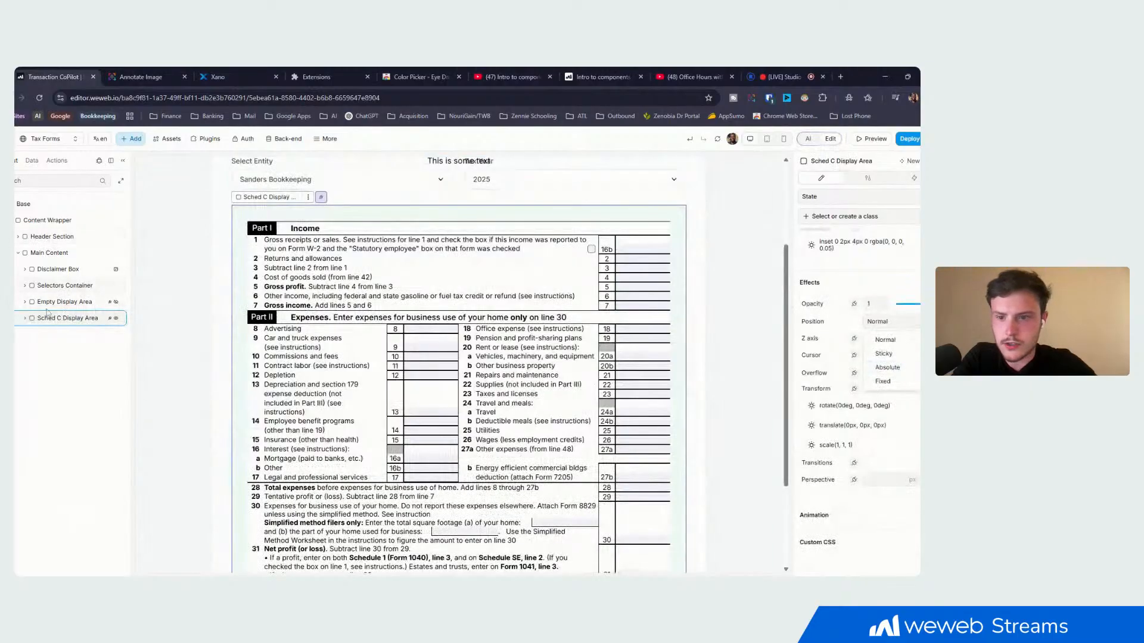
click(25, 319)
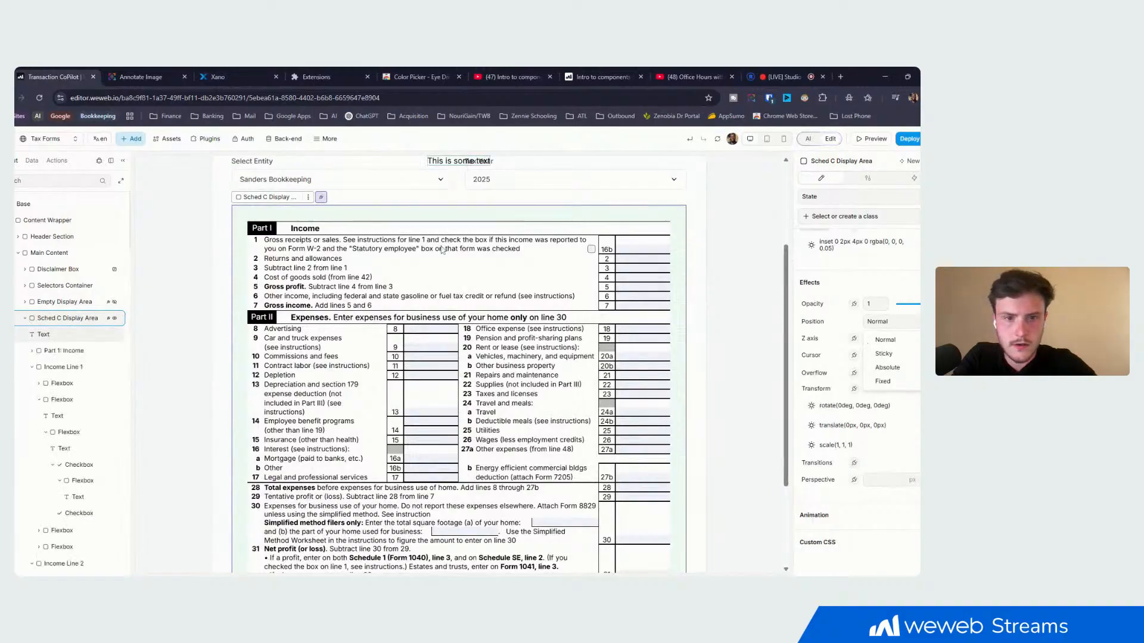
- Change the "This is some text" element's position to Absolute
click(451, 162)
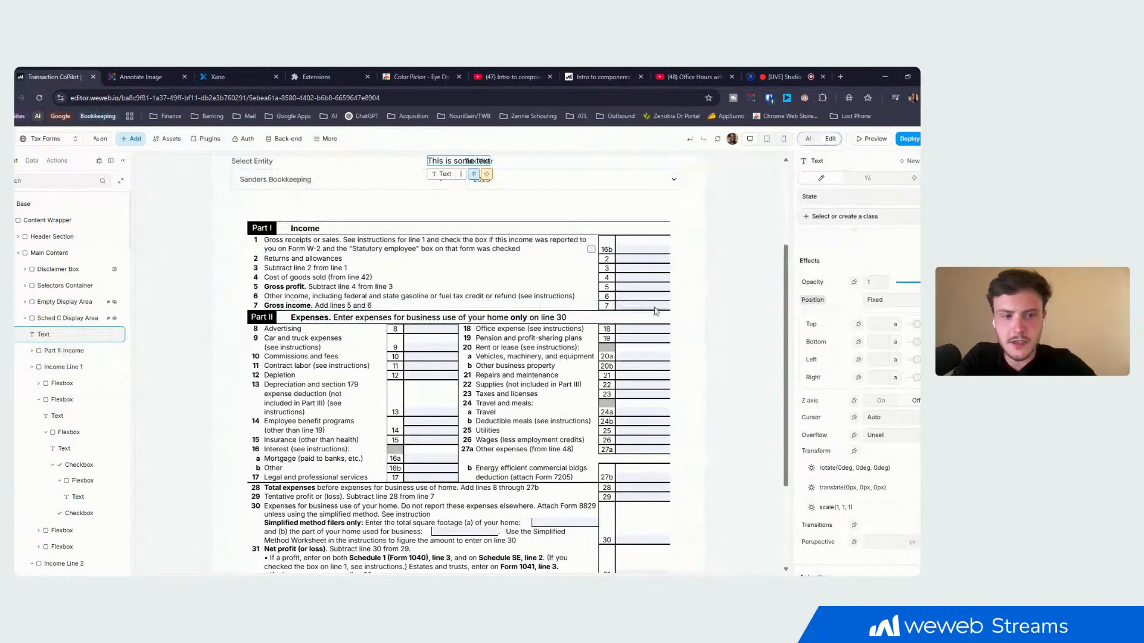
click(875, 300)
click(895, 345)
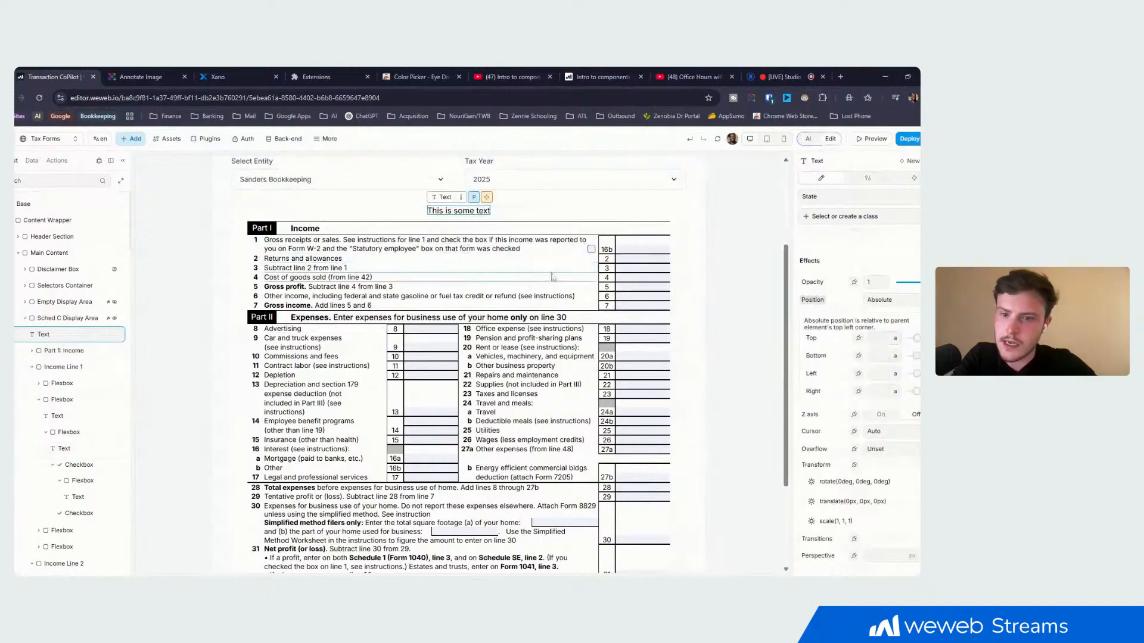
click(879, 416)
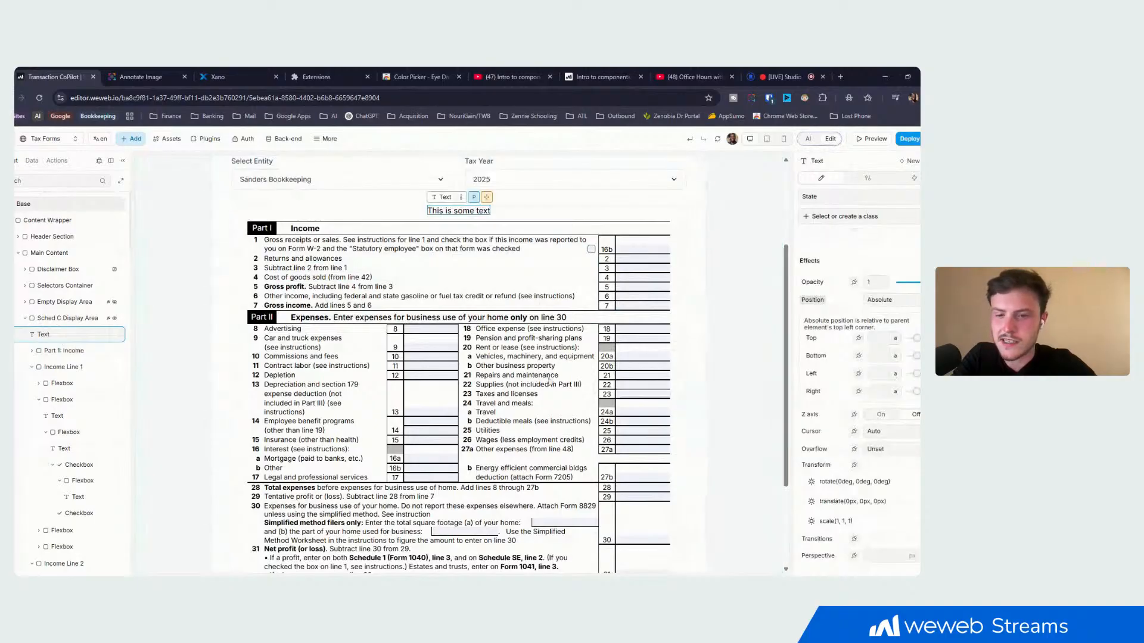
- Examine the Sched C Display Area's effects, border, background and layout settings
click(60, 340)
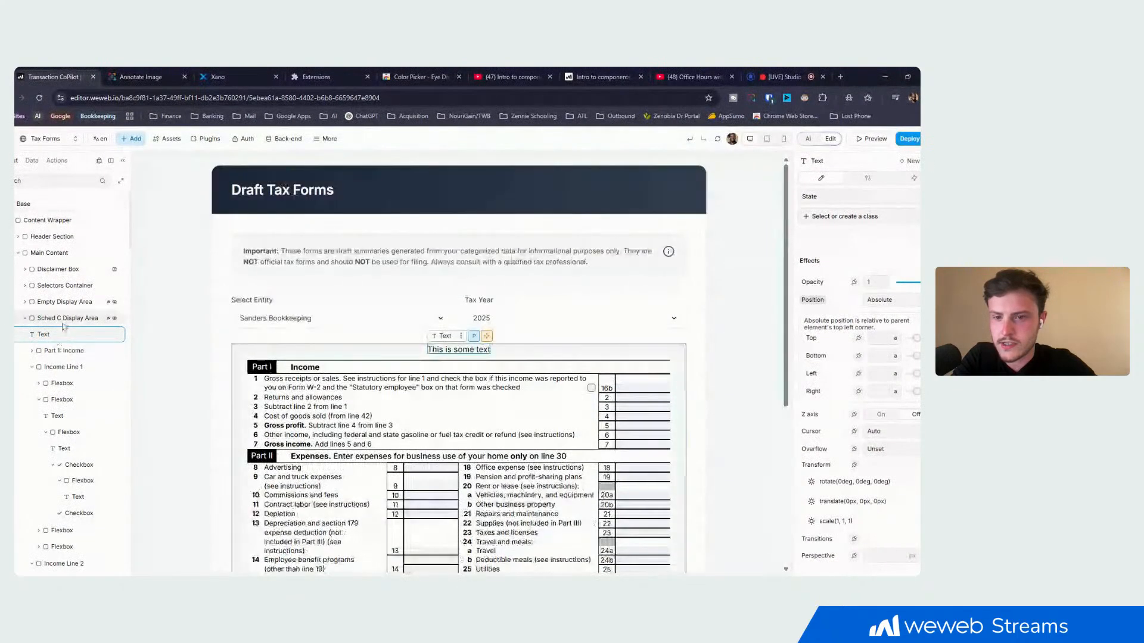
click(64, 322)
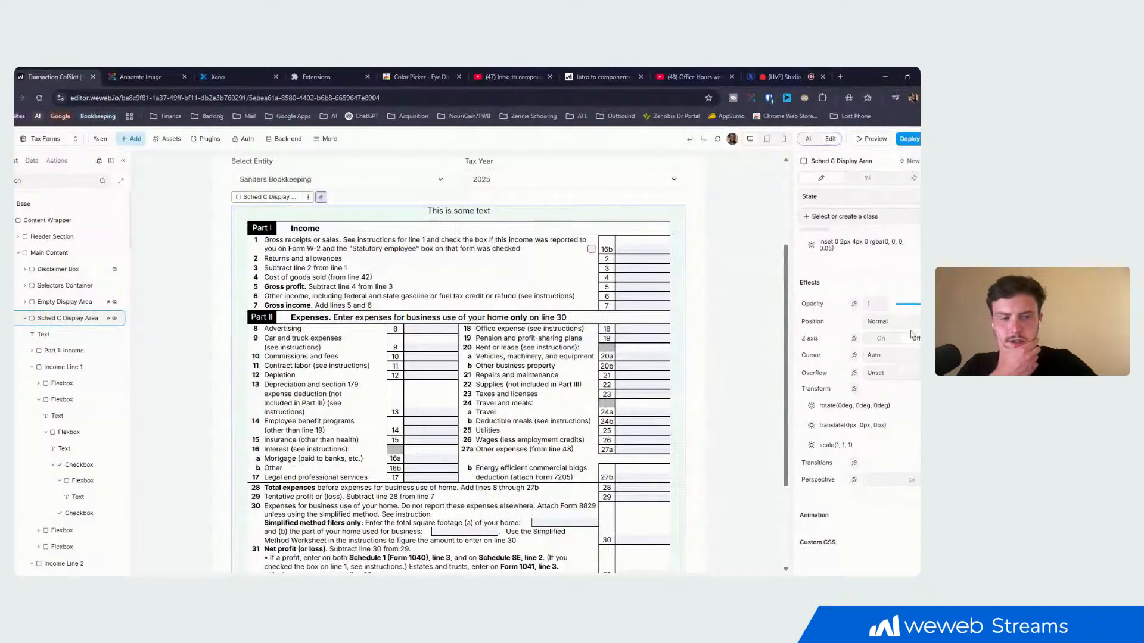
scroll(883, 350, up, 5)
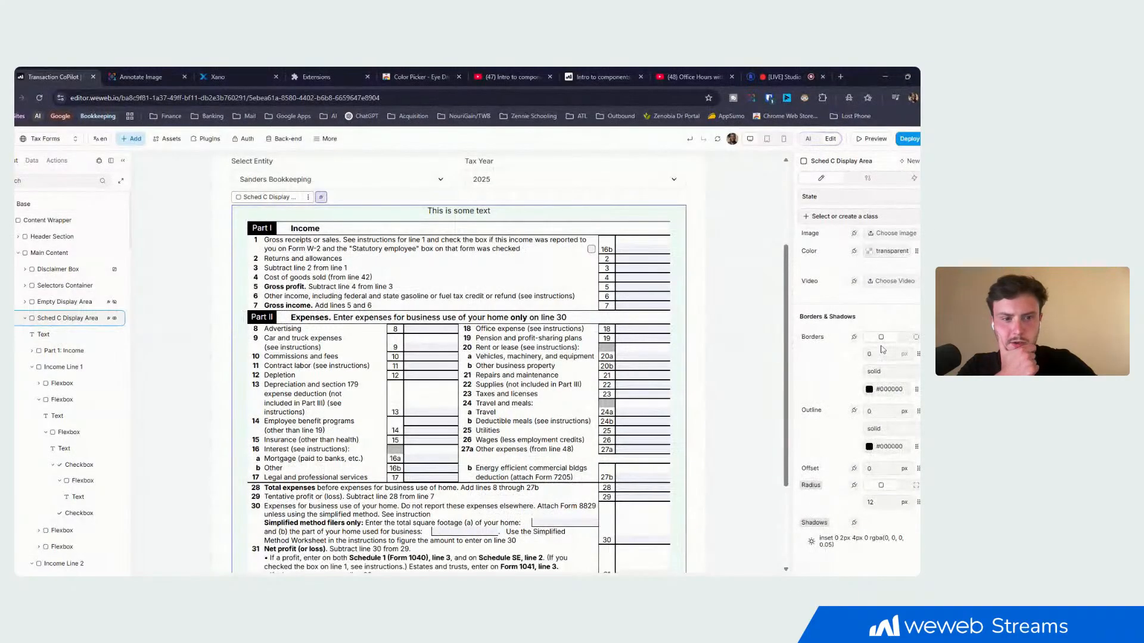
scroll(883, 350, up, 5)
scroll(883, 350, up, 5)
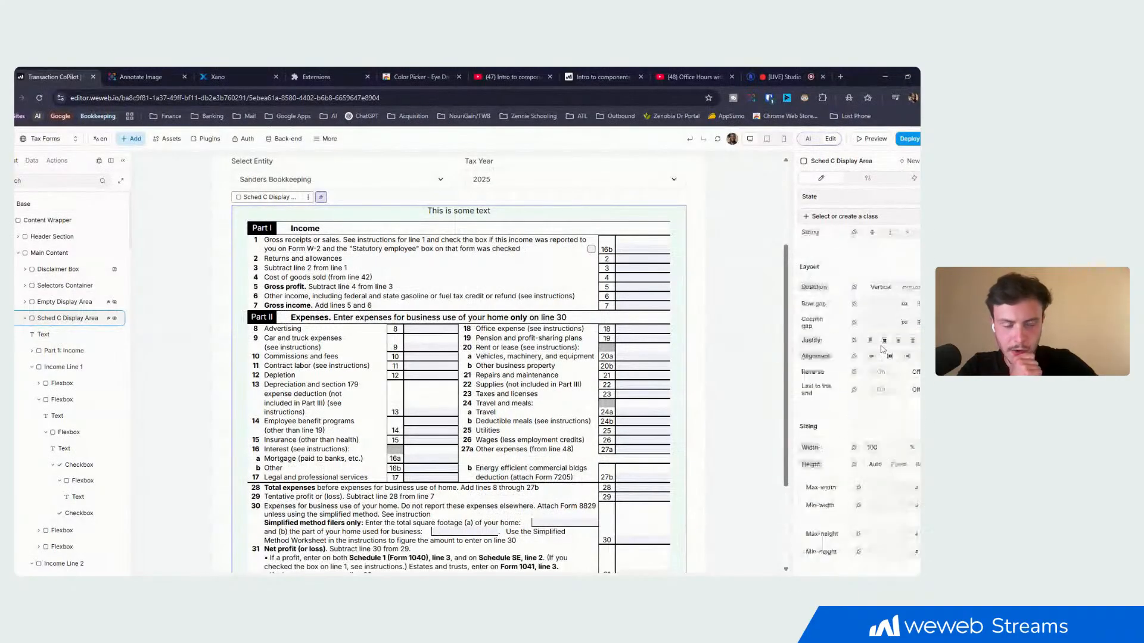
scroll(837, 335, up, 3)
scroll(837, 335, down, 1)
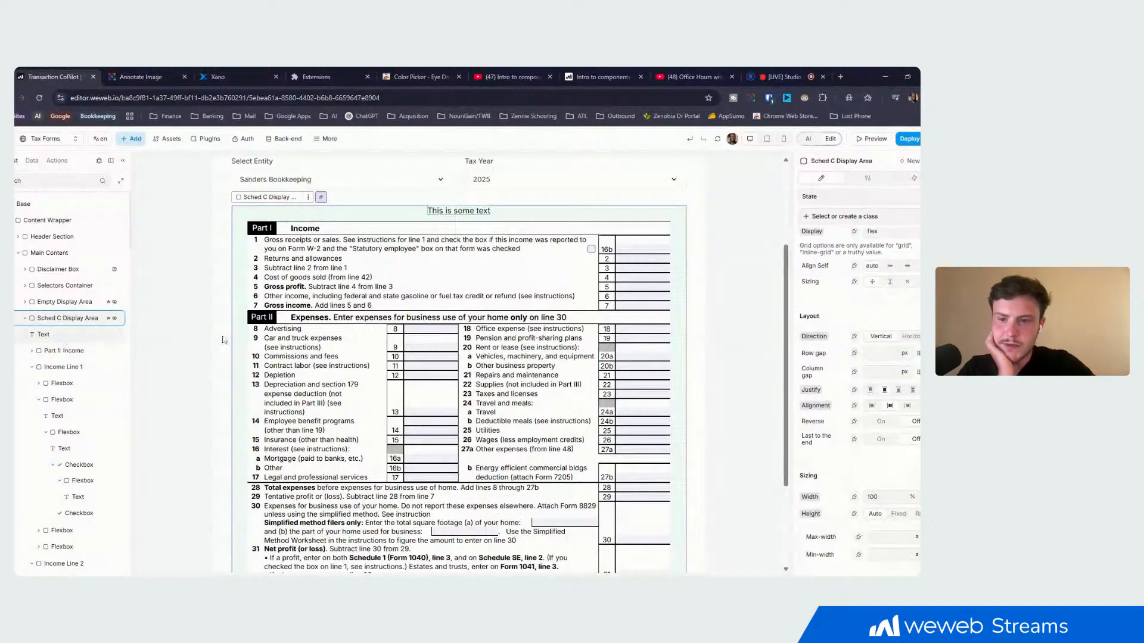
- Set the absolutely positioned text element's top offset to 0 px
click(66, 336)
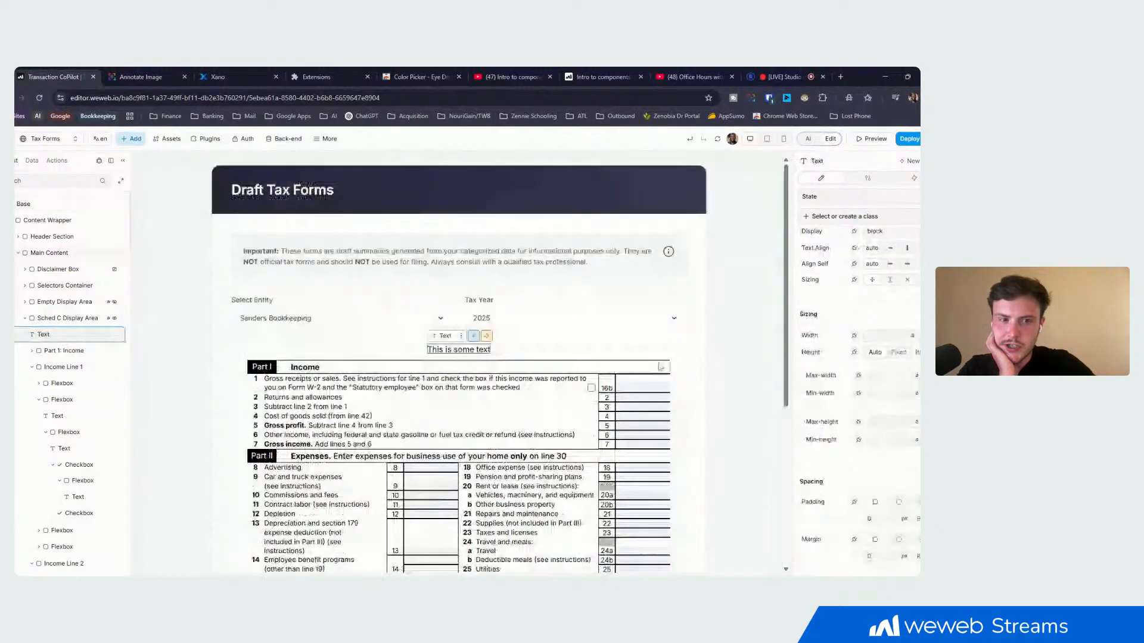
scroll(837, 376, down, 5)
scroll(837, 376, down, 8)
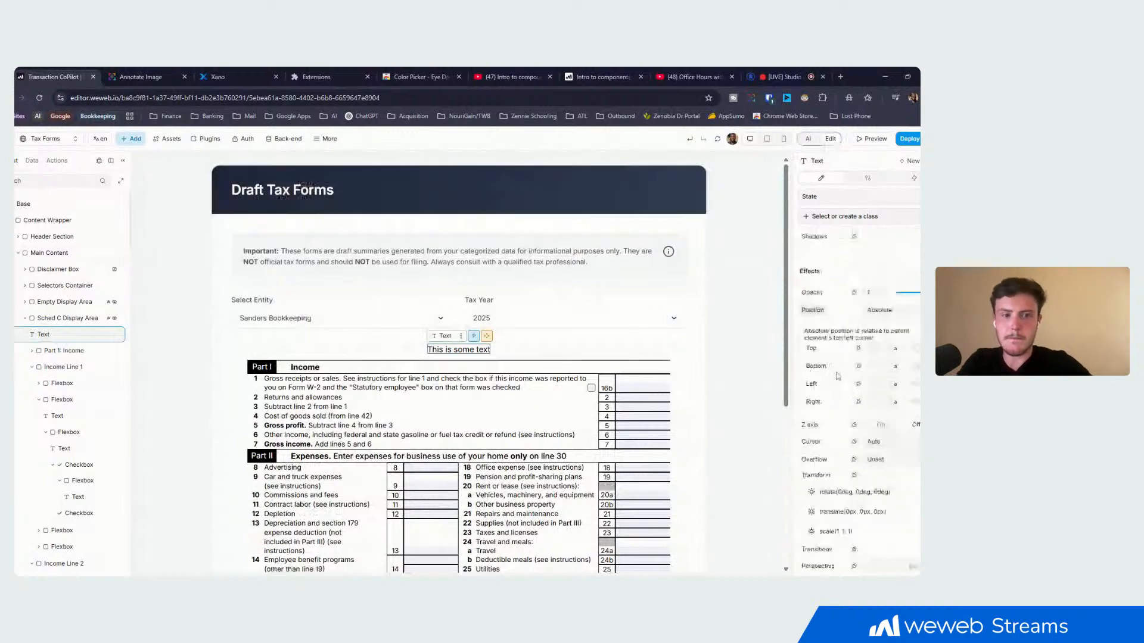
scroll(837, 376, down, 1)
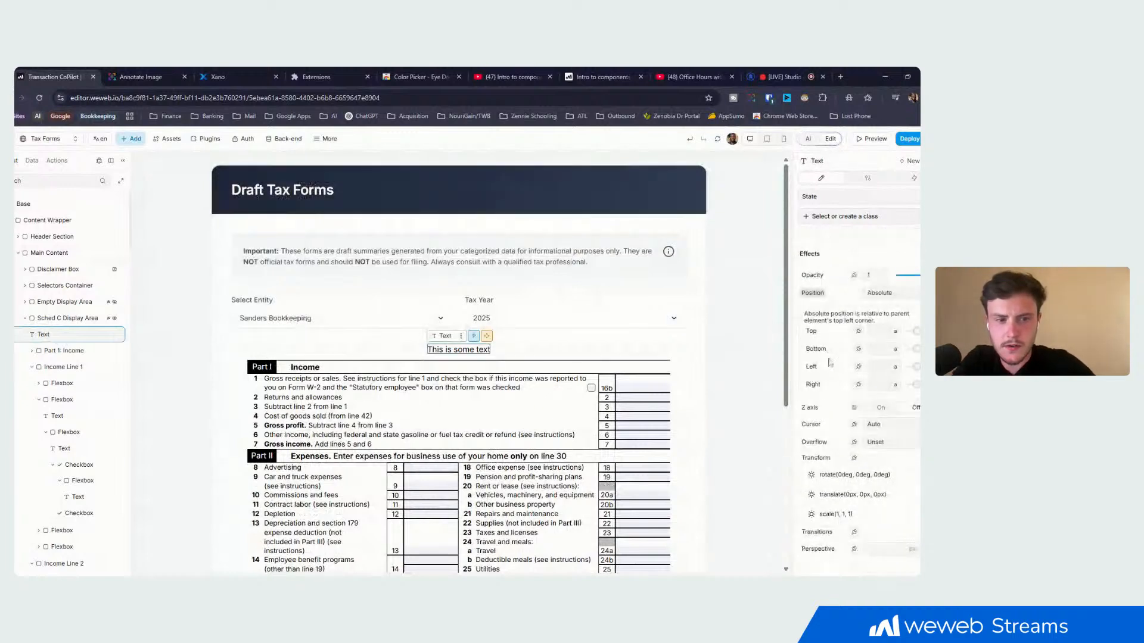
text(0)
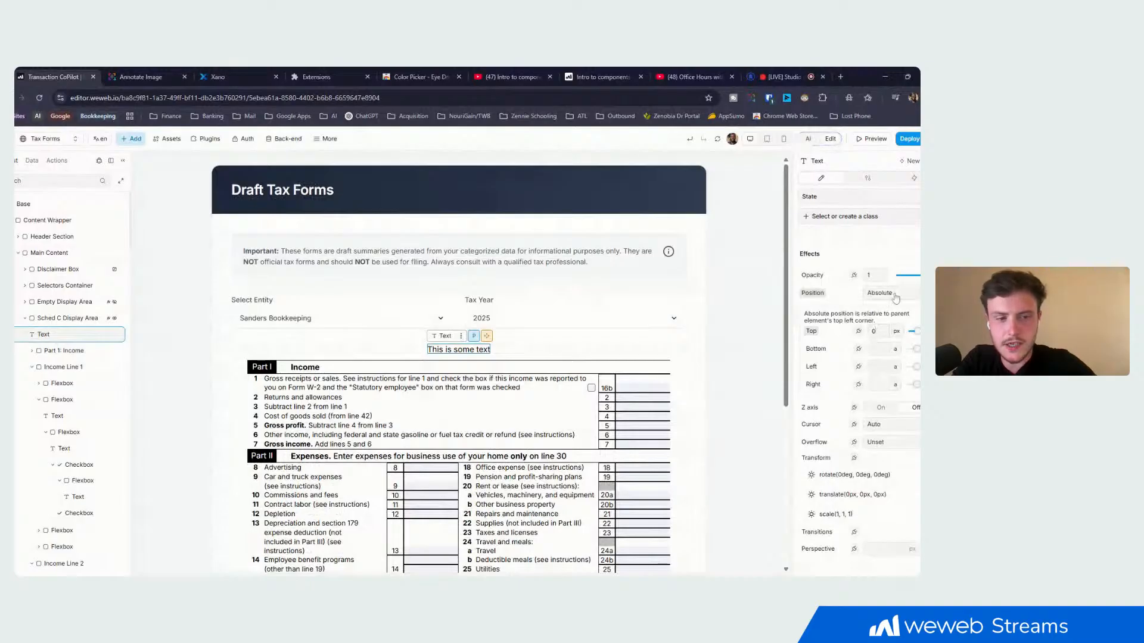
- Change the text element's top offset to auto and enable its Z axis with a value of 100
click(898, 332)
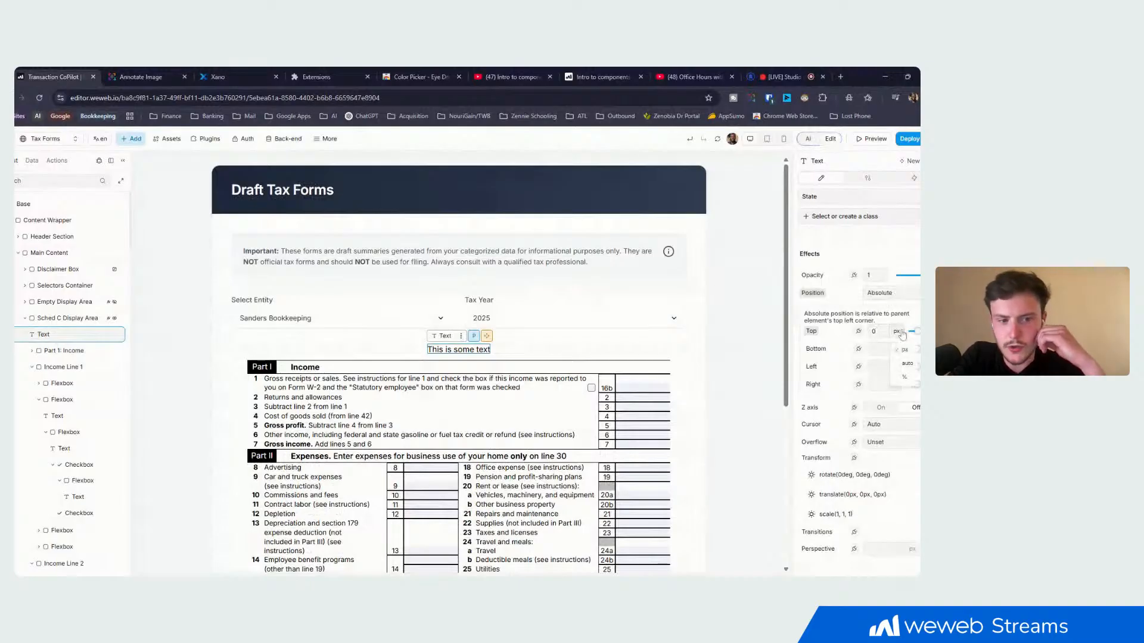
click(908, 364)
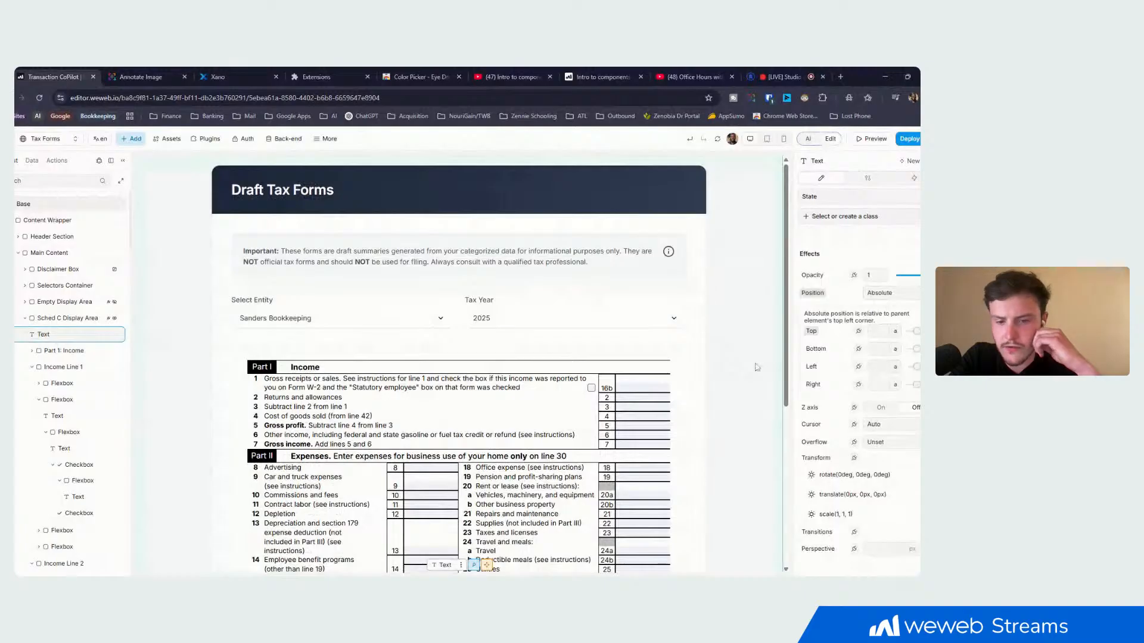
scroll(756, 367, down, 1)
scroll(755, 367, down, 4)
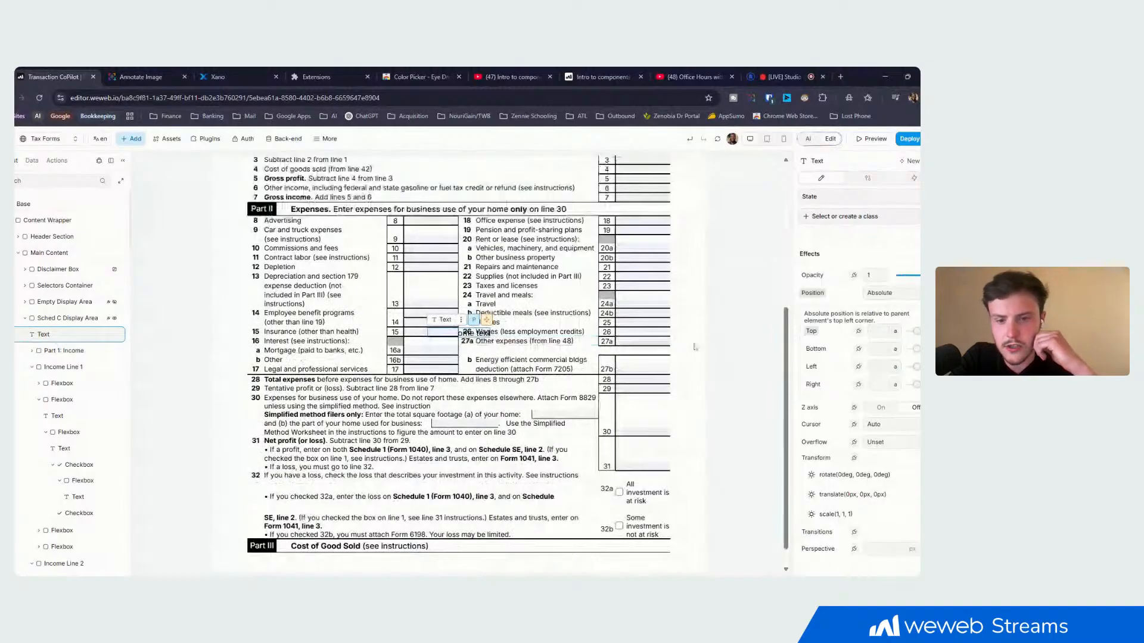
click(881, 409)
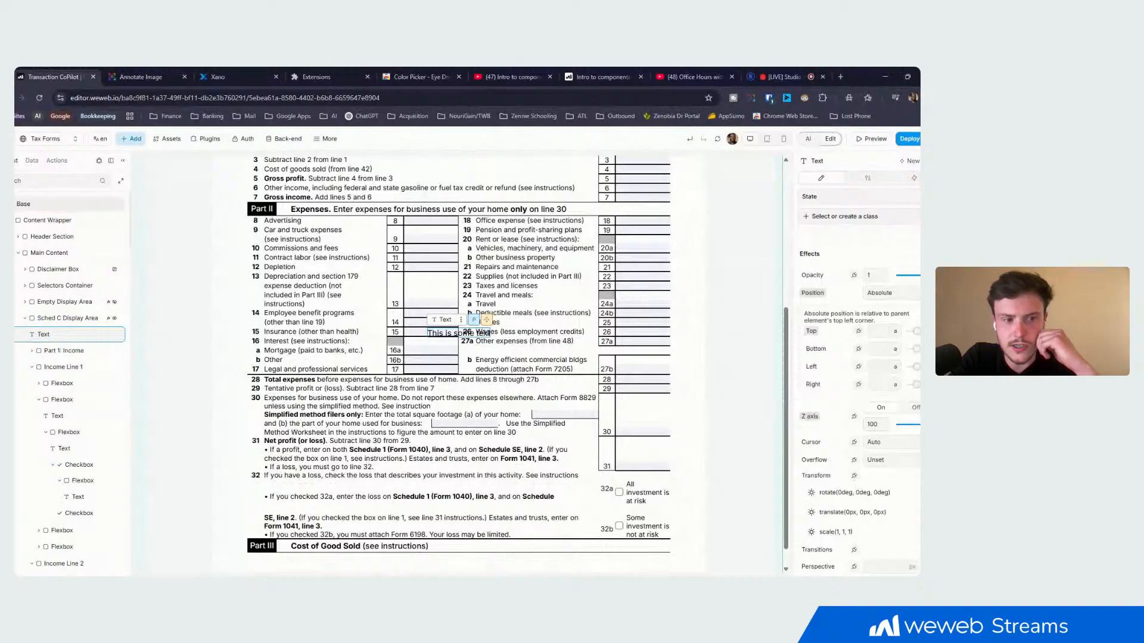
- Make the "This is some text" element red (#E52E2E) and set its font size to 50 px
scroll(858, 405, up, 10)
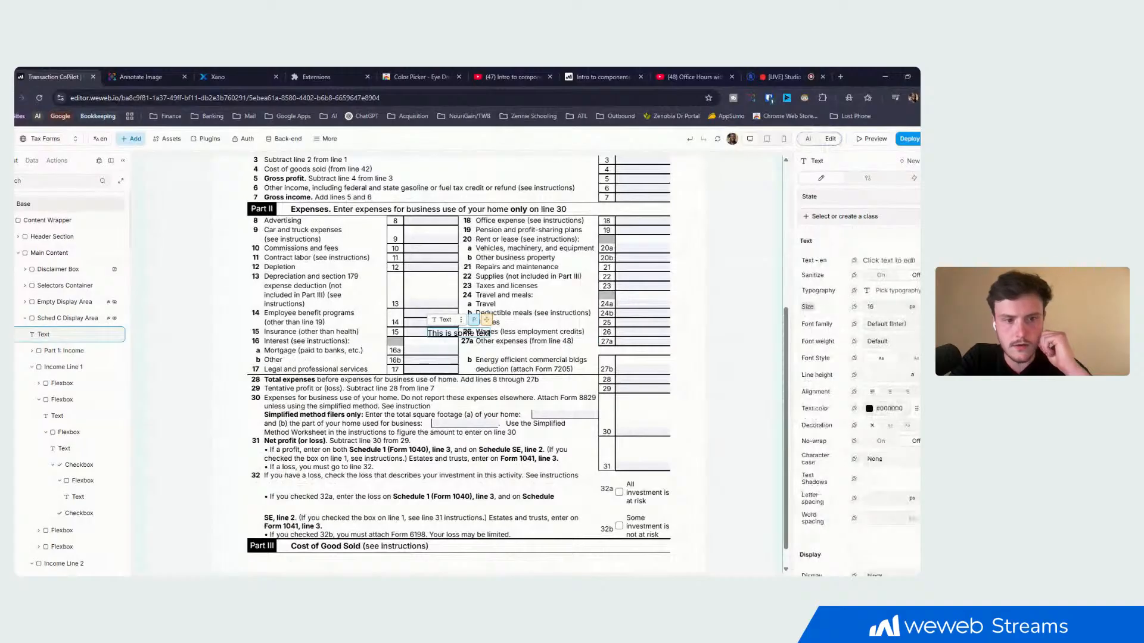
click(870, 408)
click(764, 226)
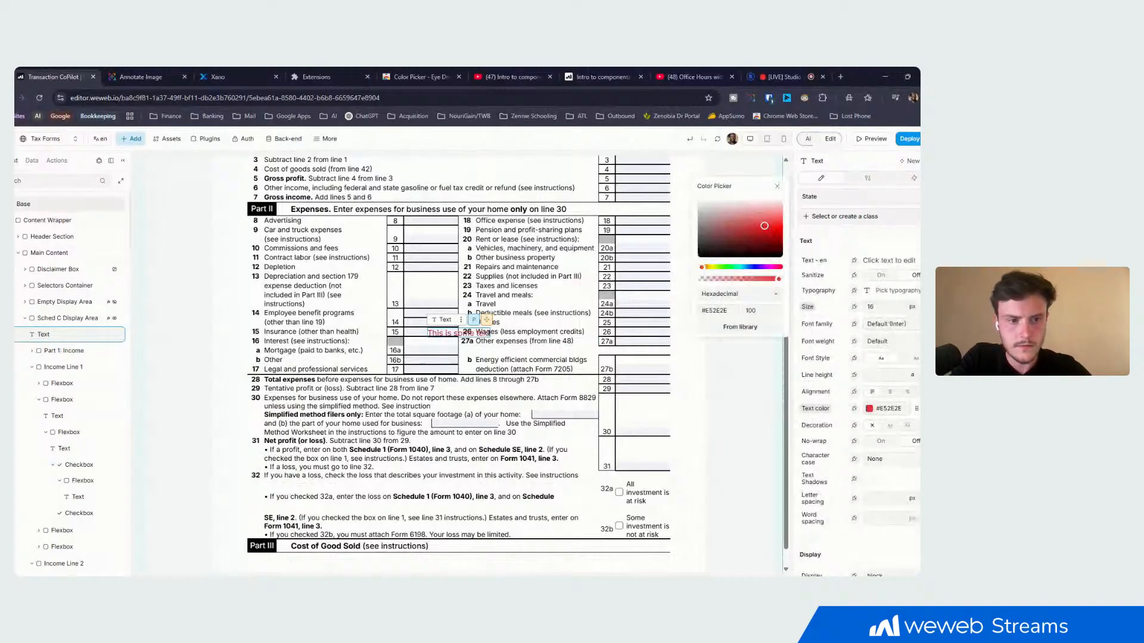
text(50)
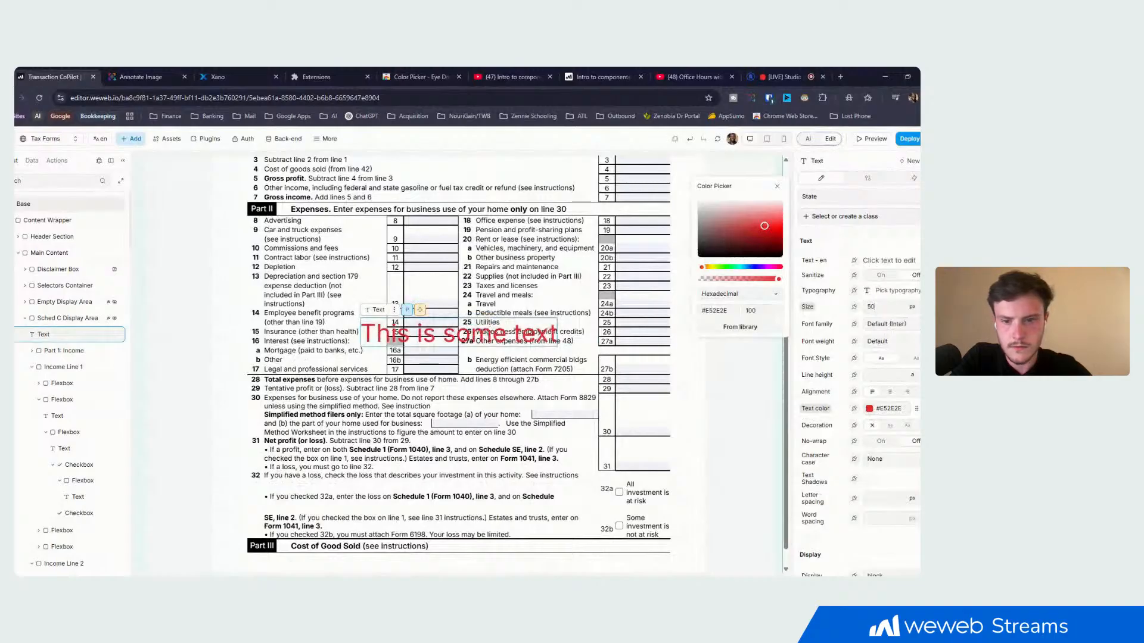
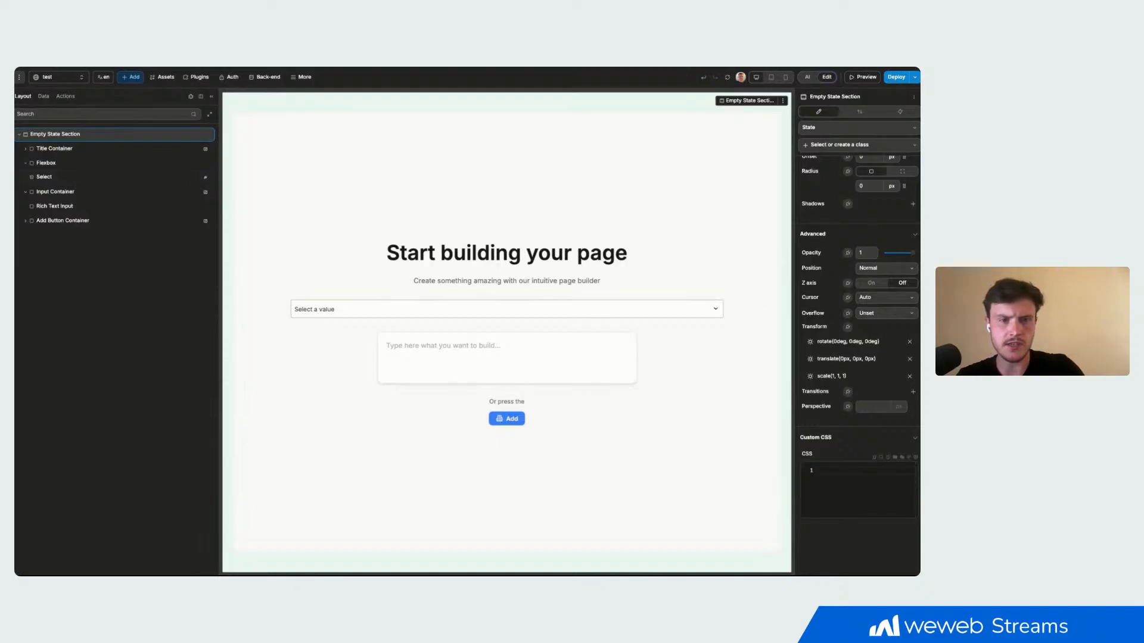
- Update the [Library] Starter Kit library in the project to its newest version
click(332, 308)
scroll(822, 268, up, 10)
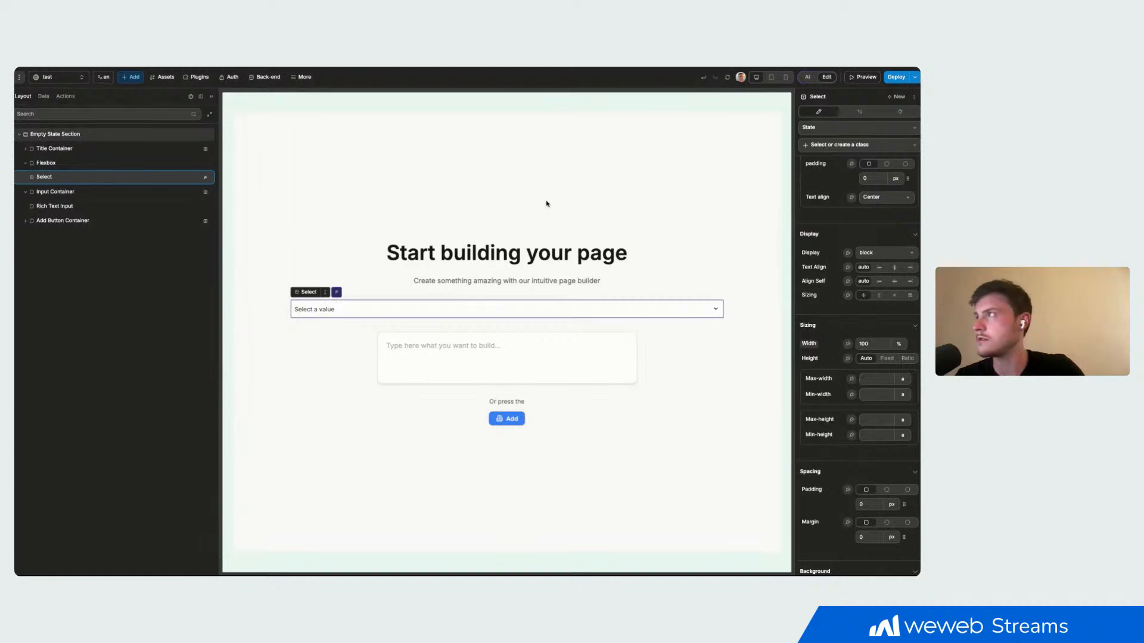
click(171, 79)
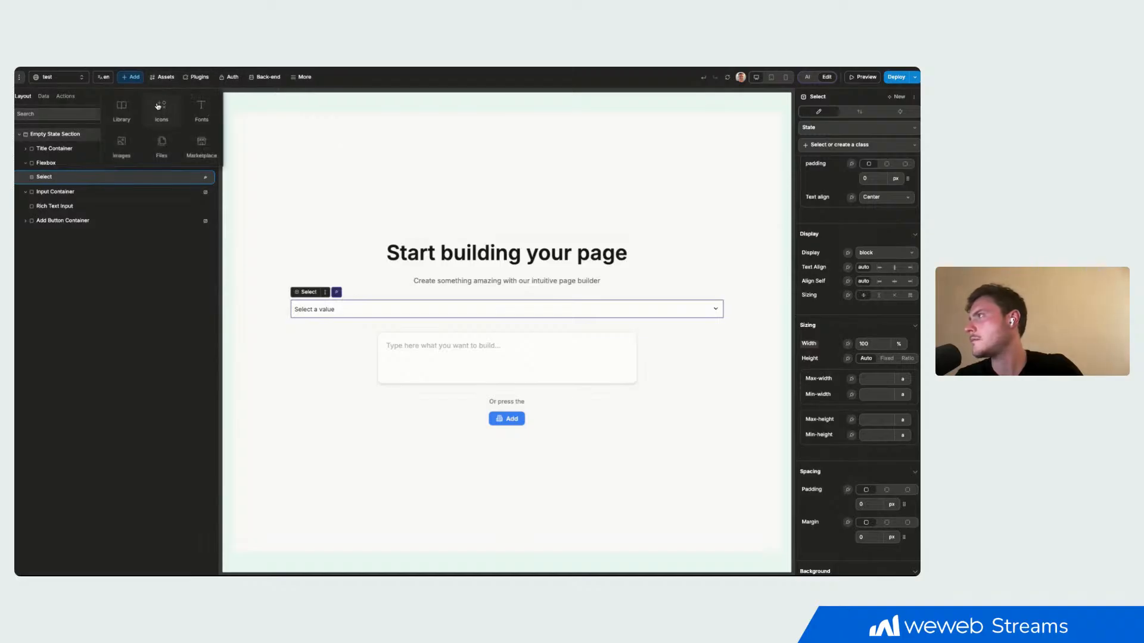
click(121, 110)
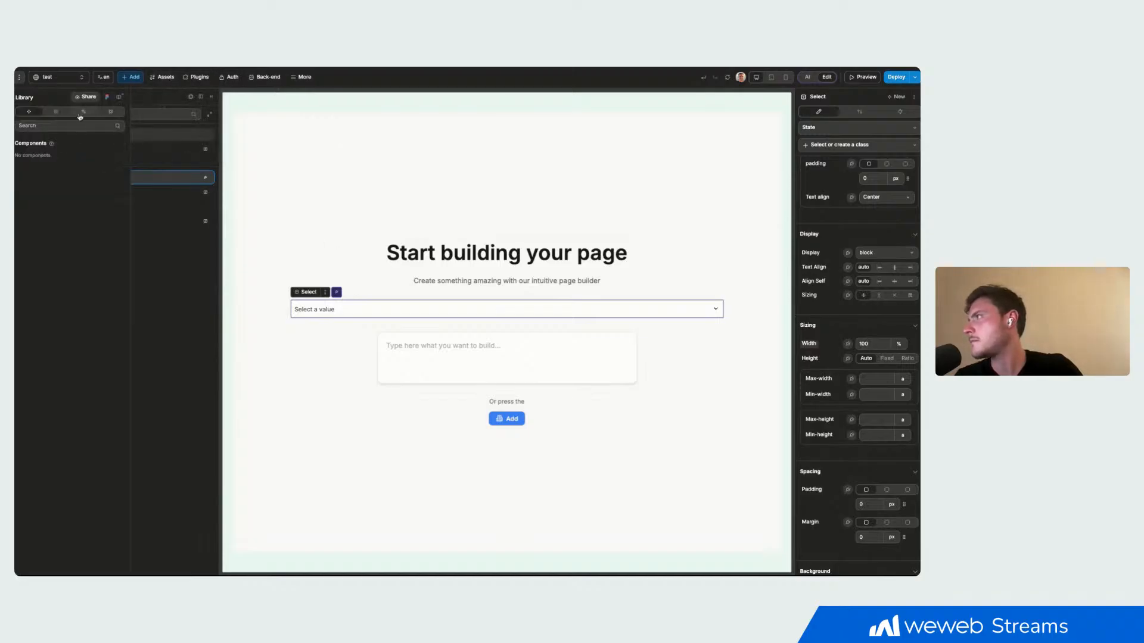
click(119, 97)
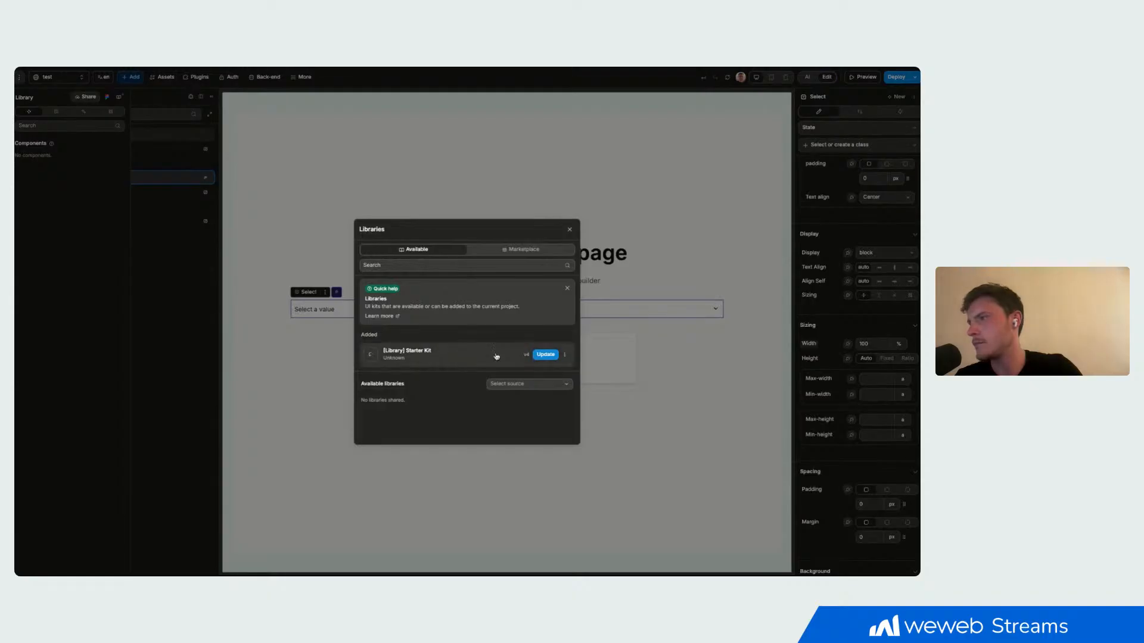
click(546, 355)
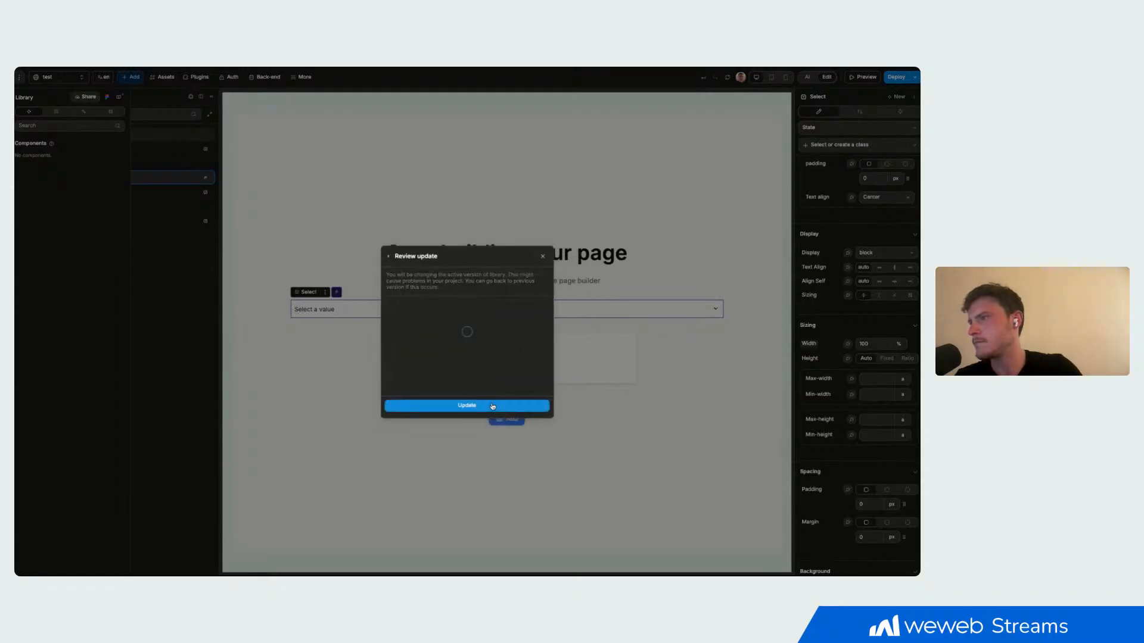
click(466, 406)
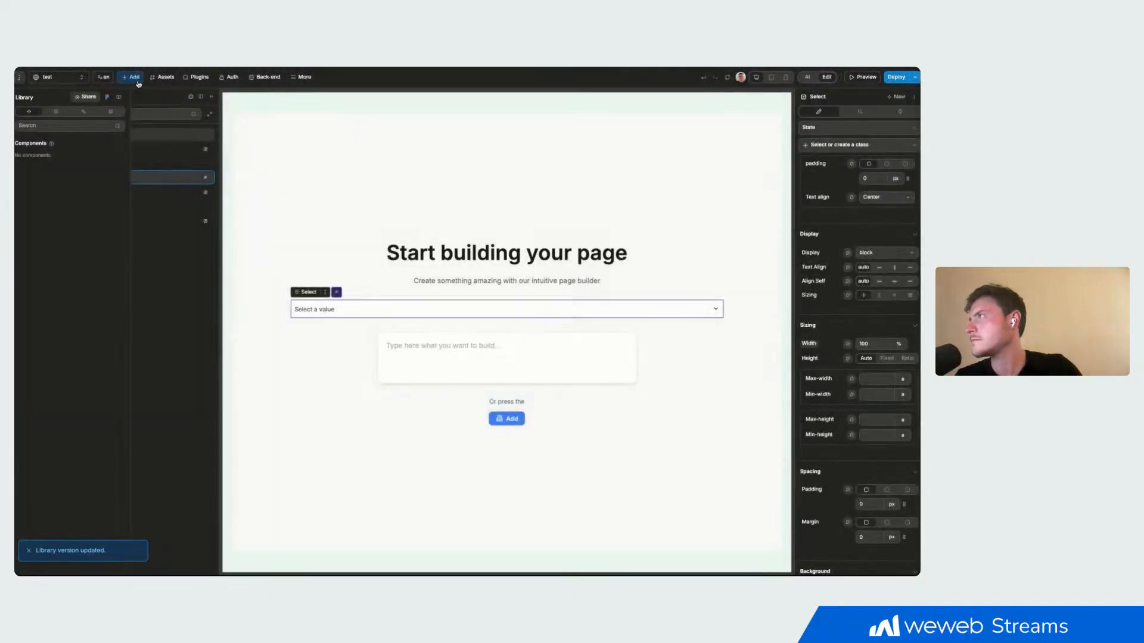
- Look for a search element among the basic elements and the Starter Kit library assets
click(134, 78)
text(se)
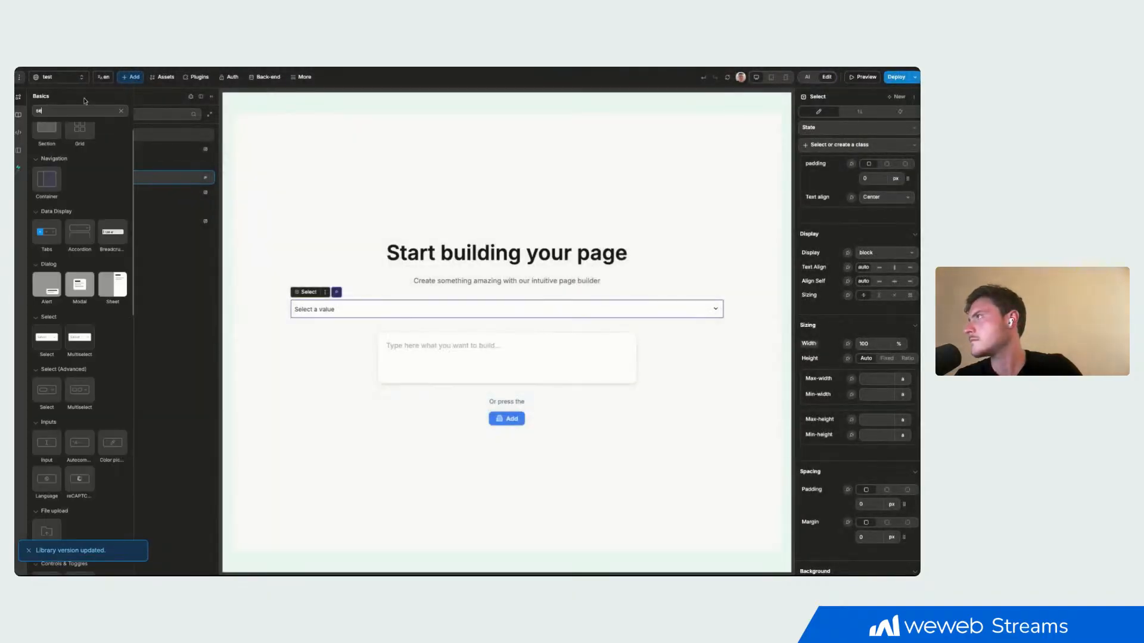
click(18, 114)
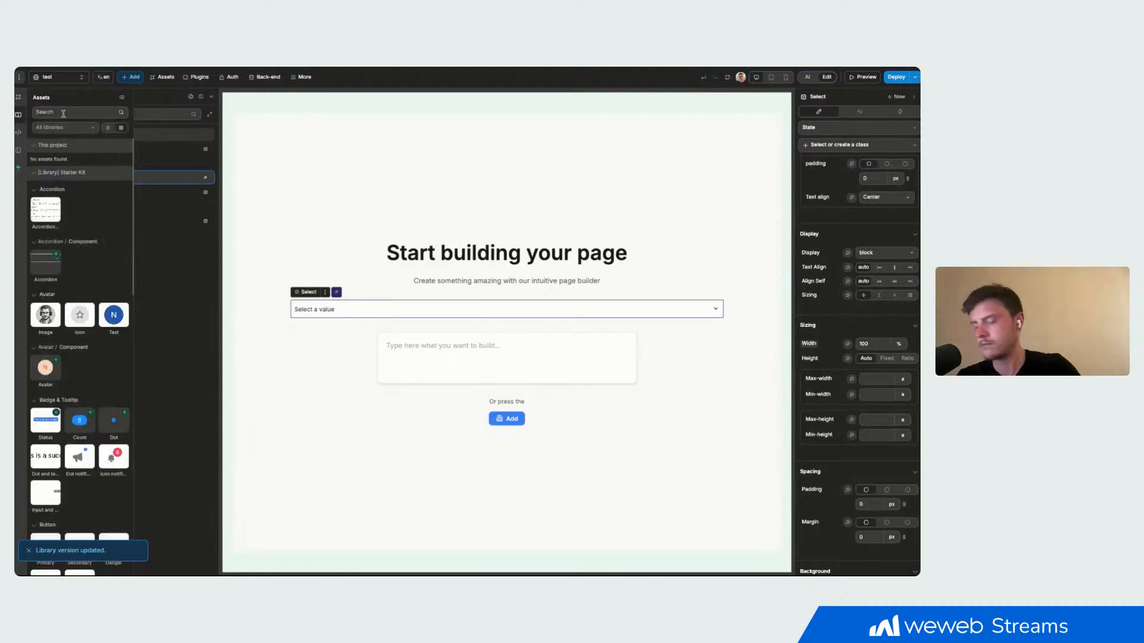
text(sea)
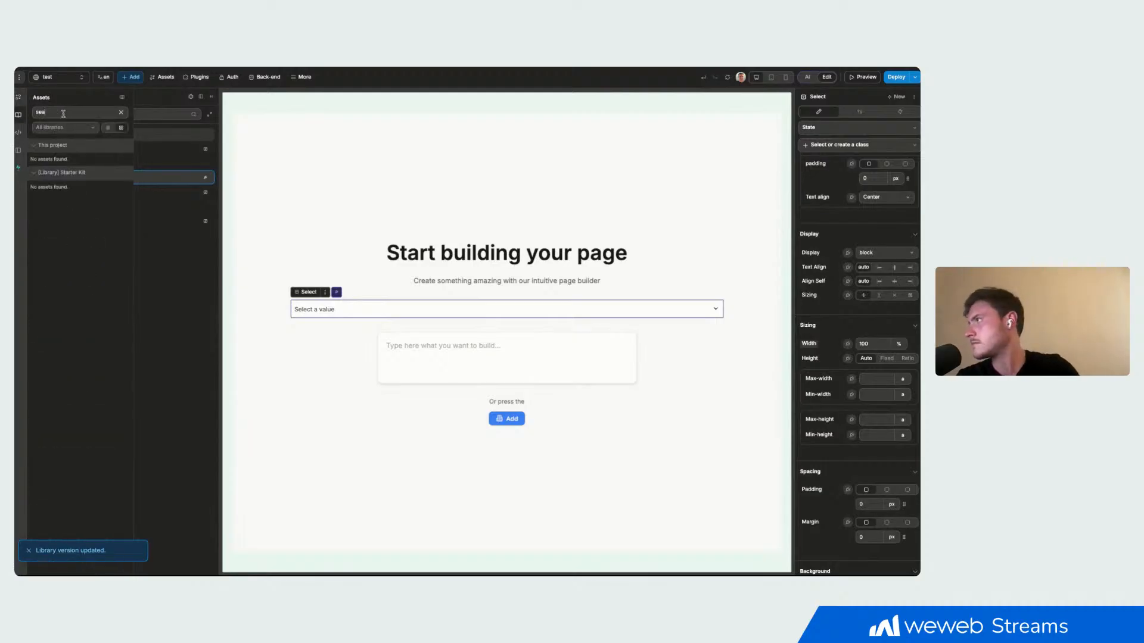
key(BackSpace)
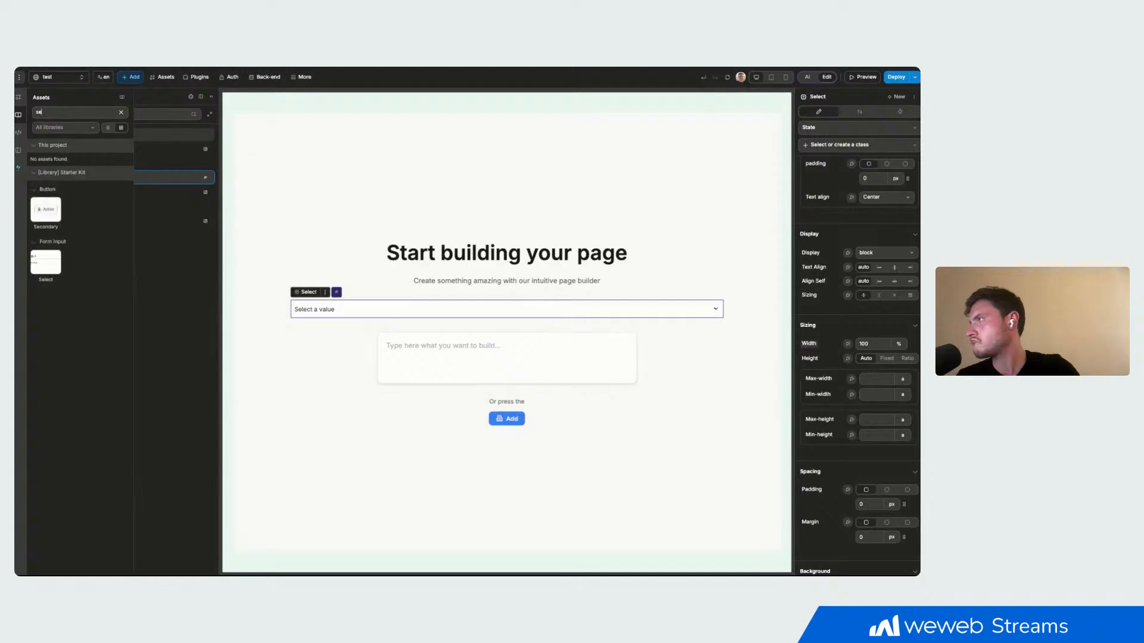
click(20, 99)
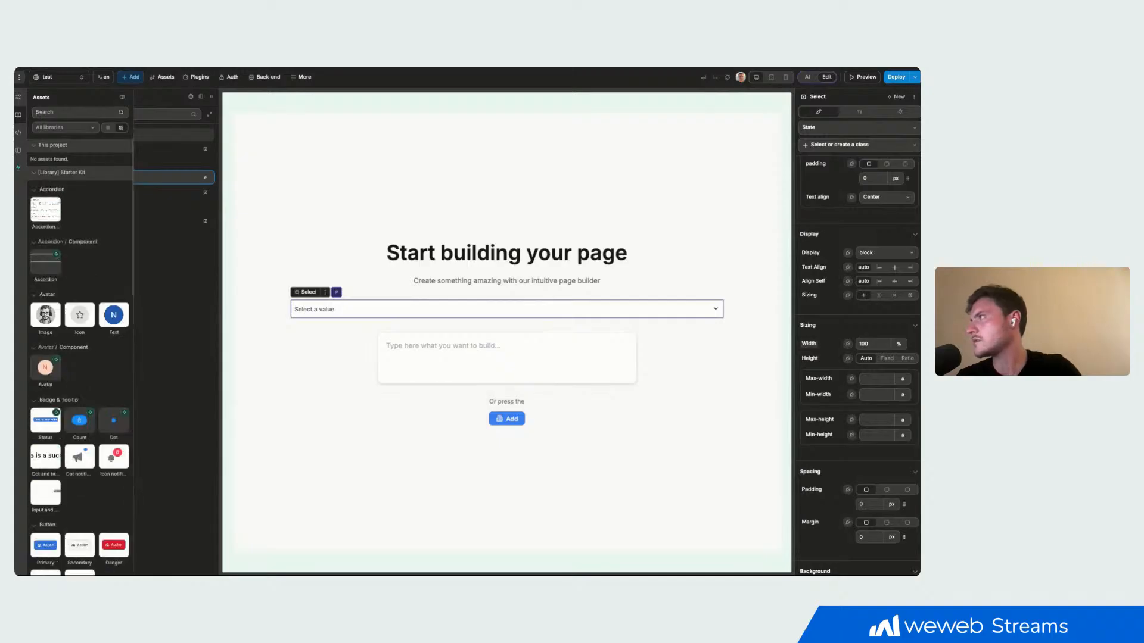
- Find the search elements among the basics and add the search bar with dropdown above the Title Container in the Empty State Section
click(50, 111)
text(se)
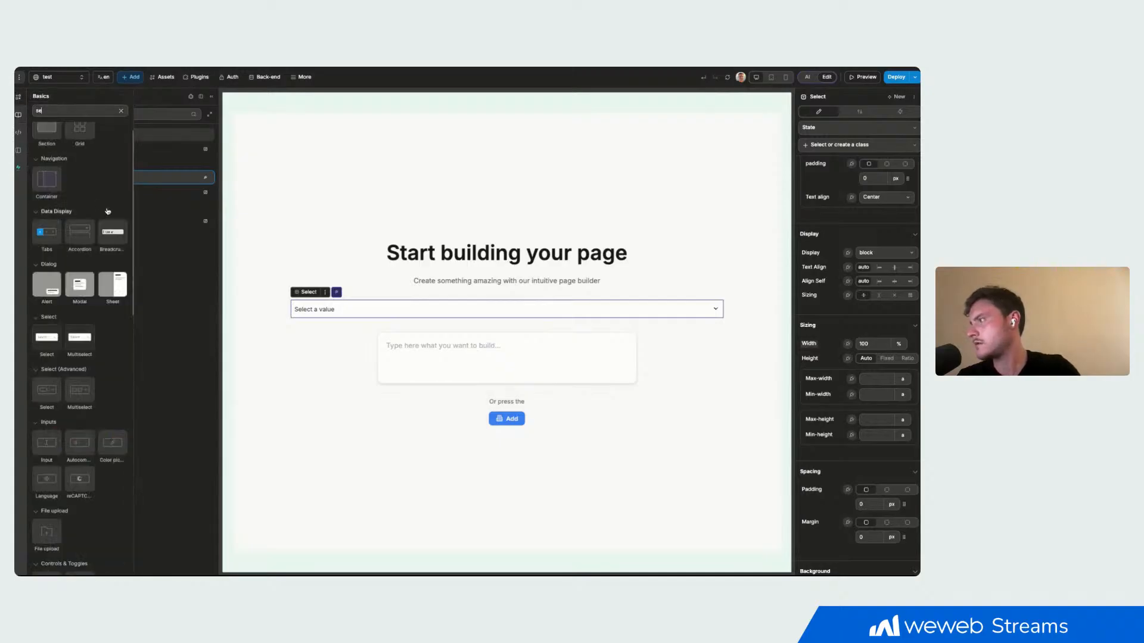
text(rc)
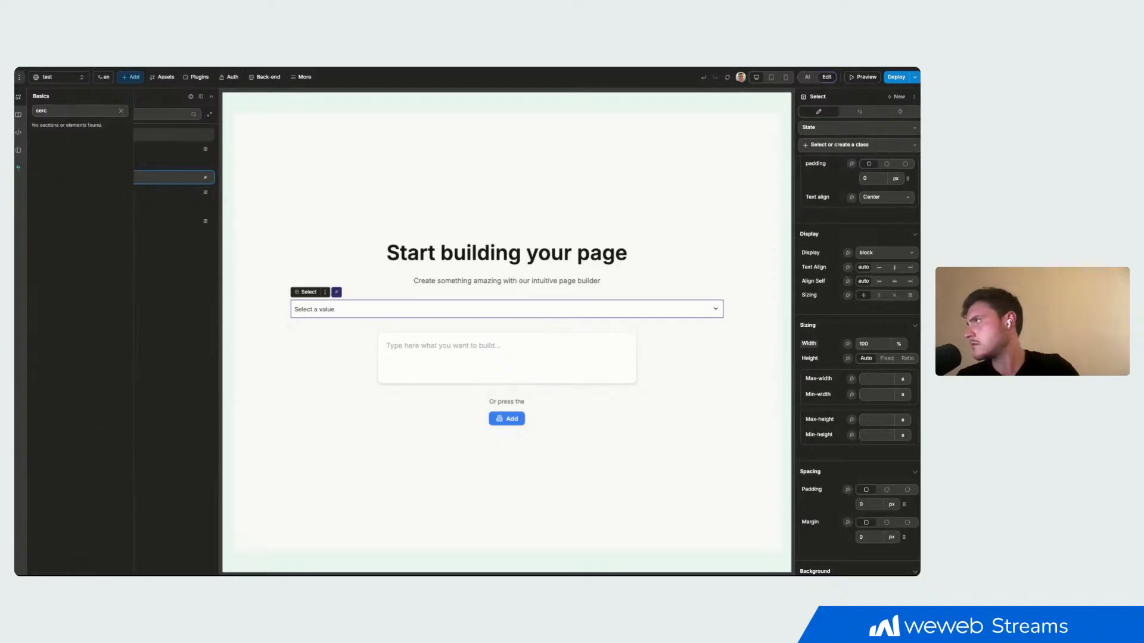
key(BackSpace)
key(BackSpace)
text(ar)
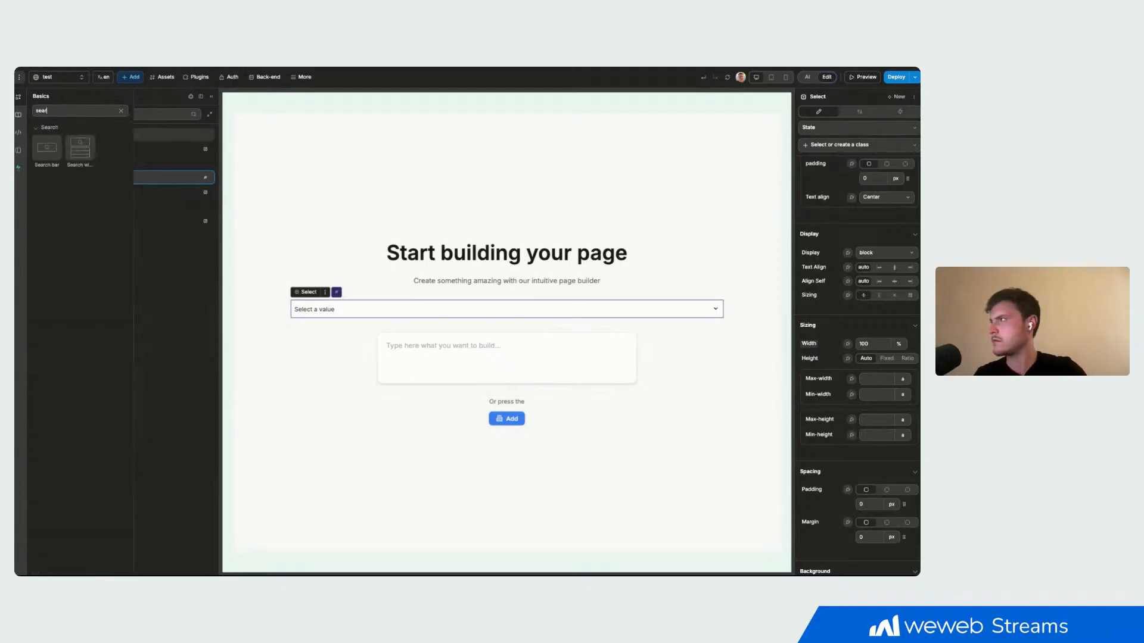
drag(80, 148, 356, 148)
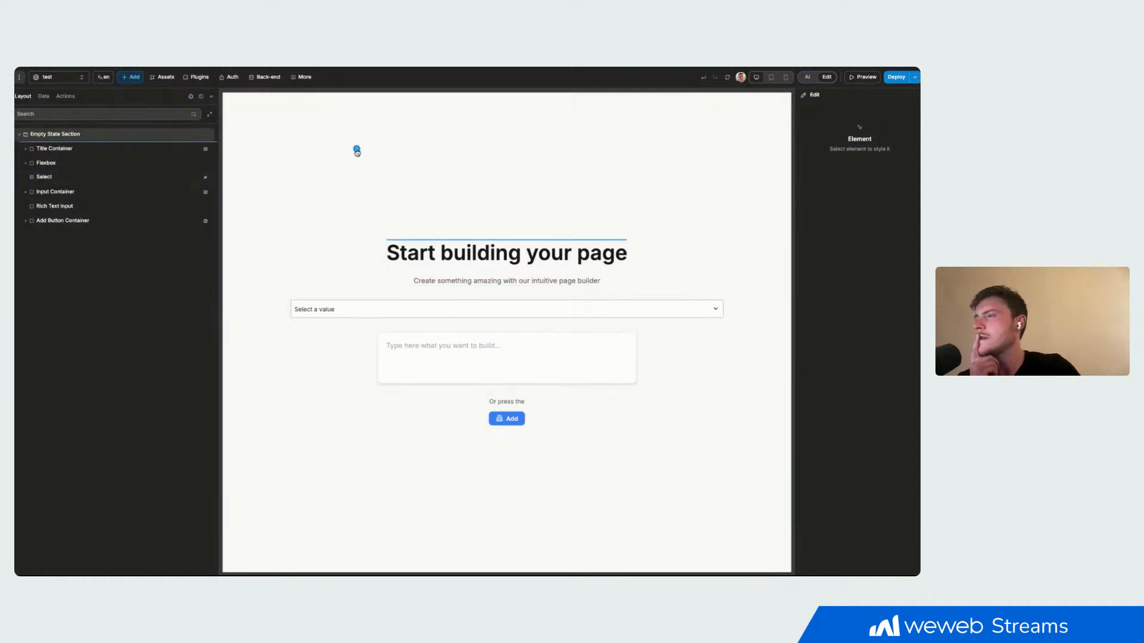
click(470, 405)
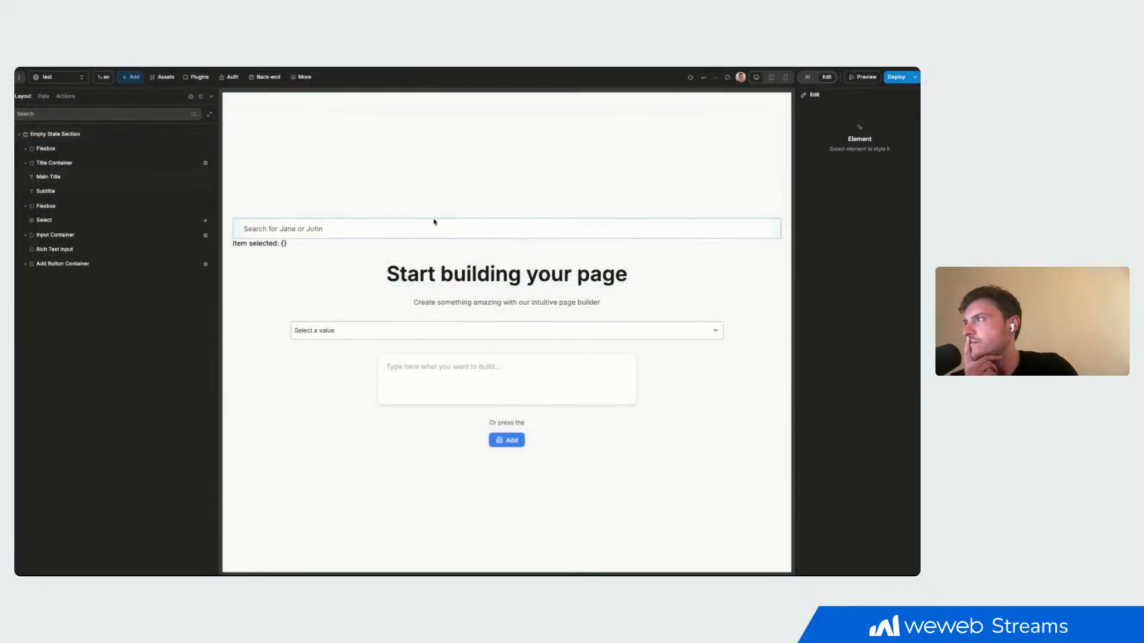
- Set the width of the new search element's outer Flexbox to 600 px
click(310, 245)
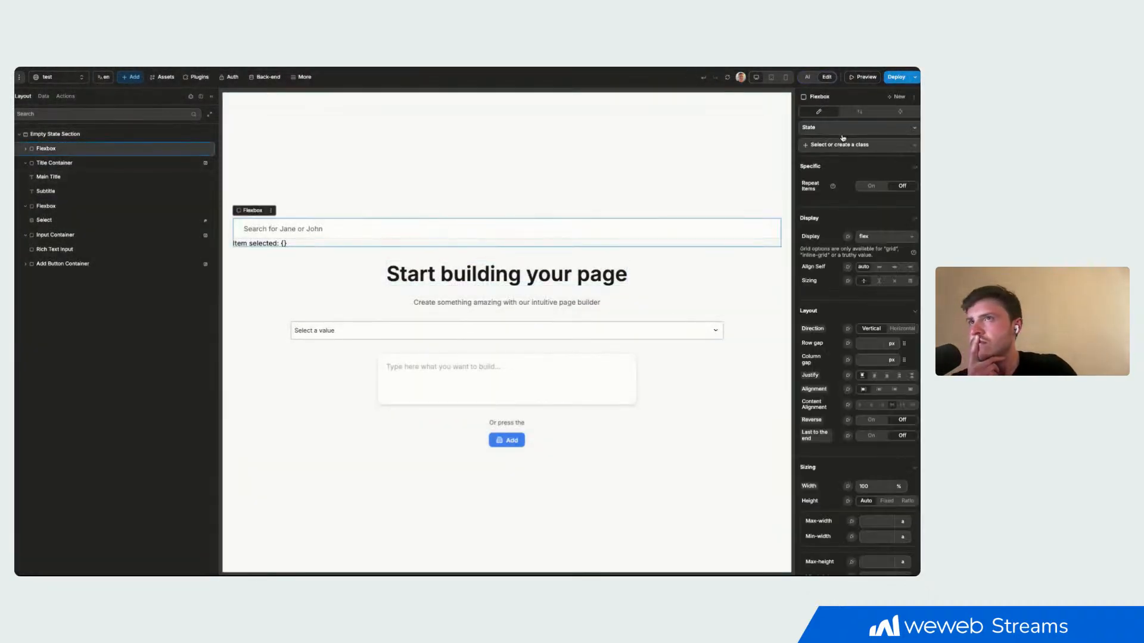
scroll(862, 496, down, 1)
click(899, 471)
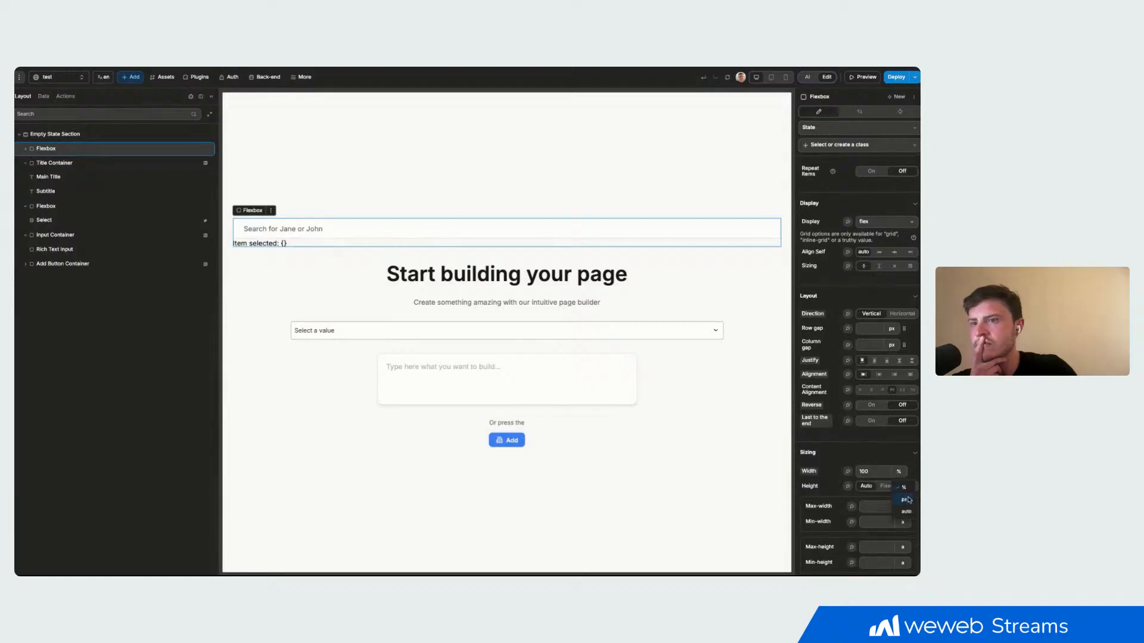
click(907, 500)
click(880, 474)
text(600)
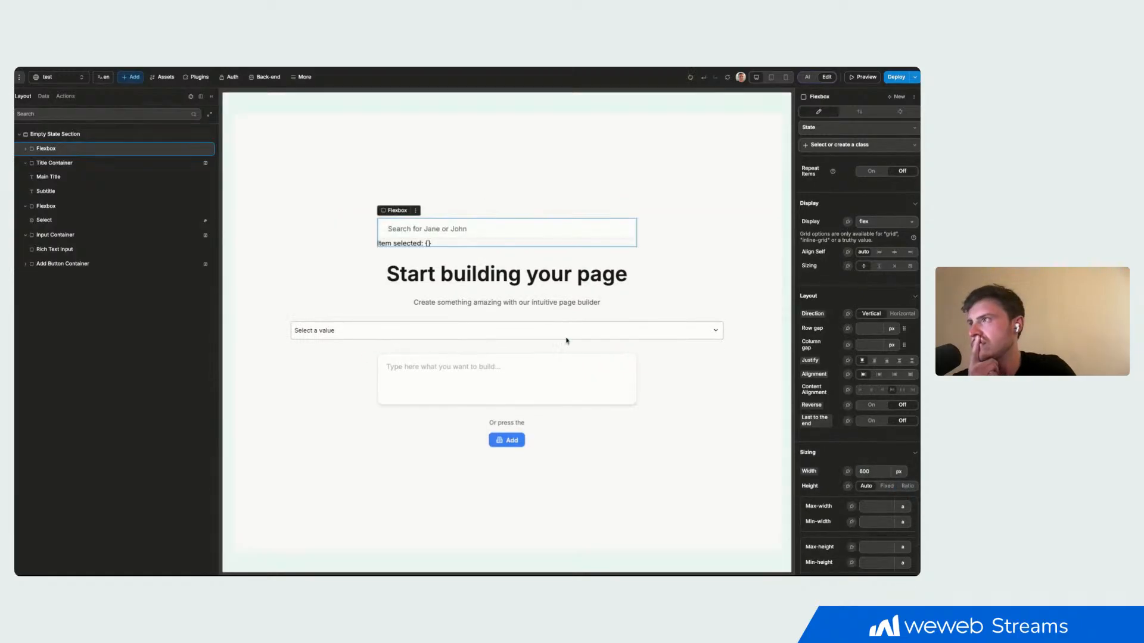
click(509, 234)
click(505, 242)
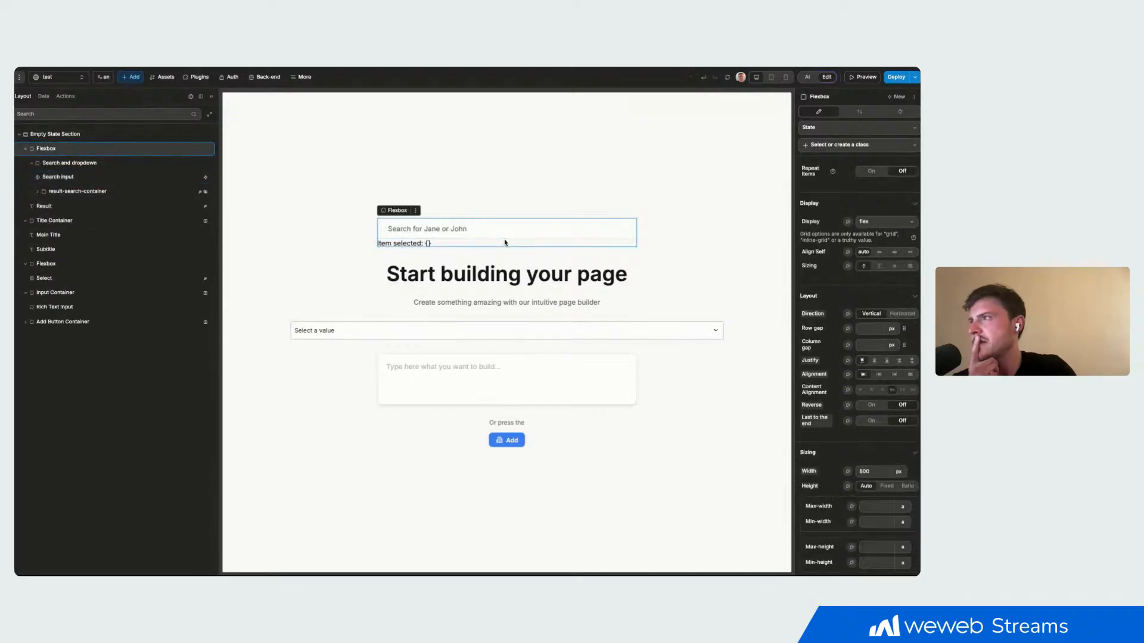
- Set the width of the Search and dropdown container inside the Flexbox to 800 px
scroll(857, 401, down, 2)
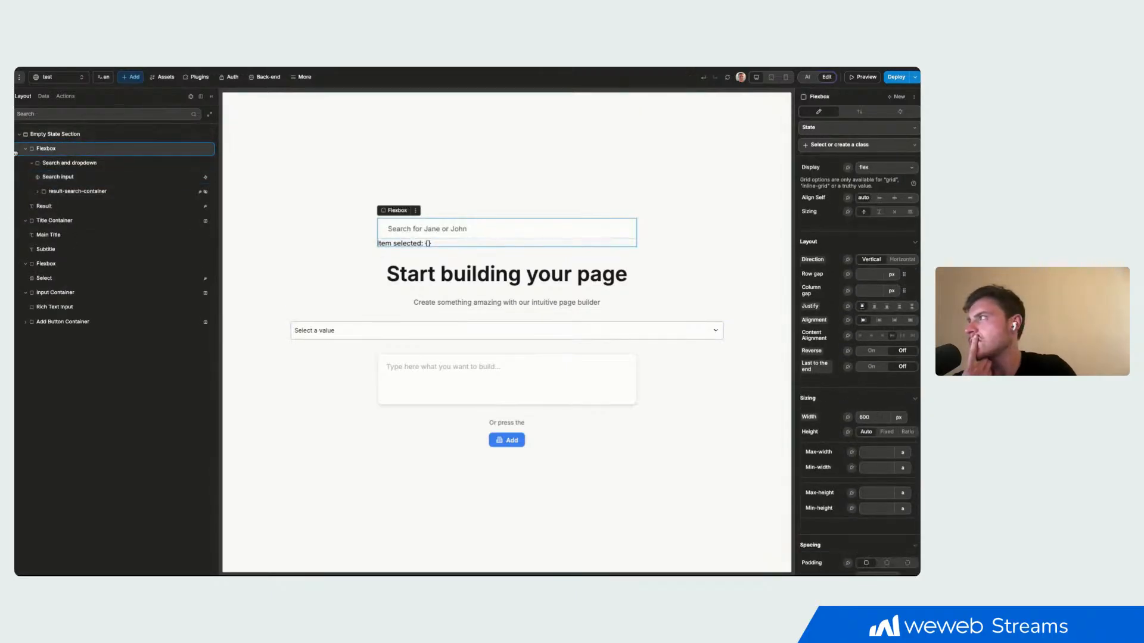
click(59, 164)
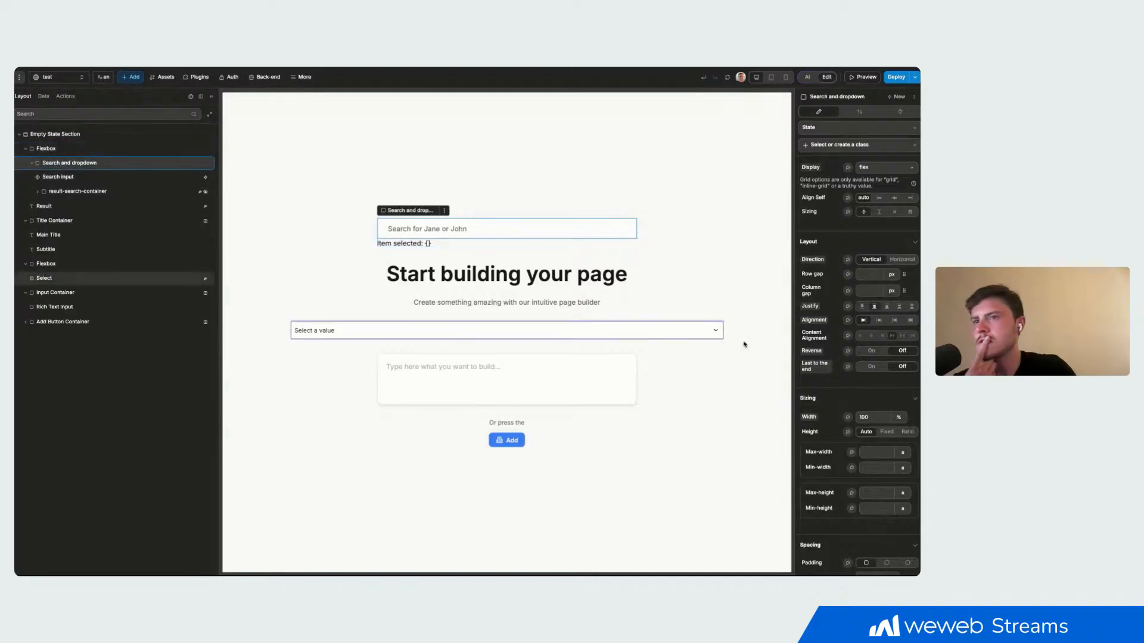
click(899, 418)
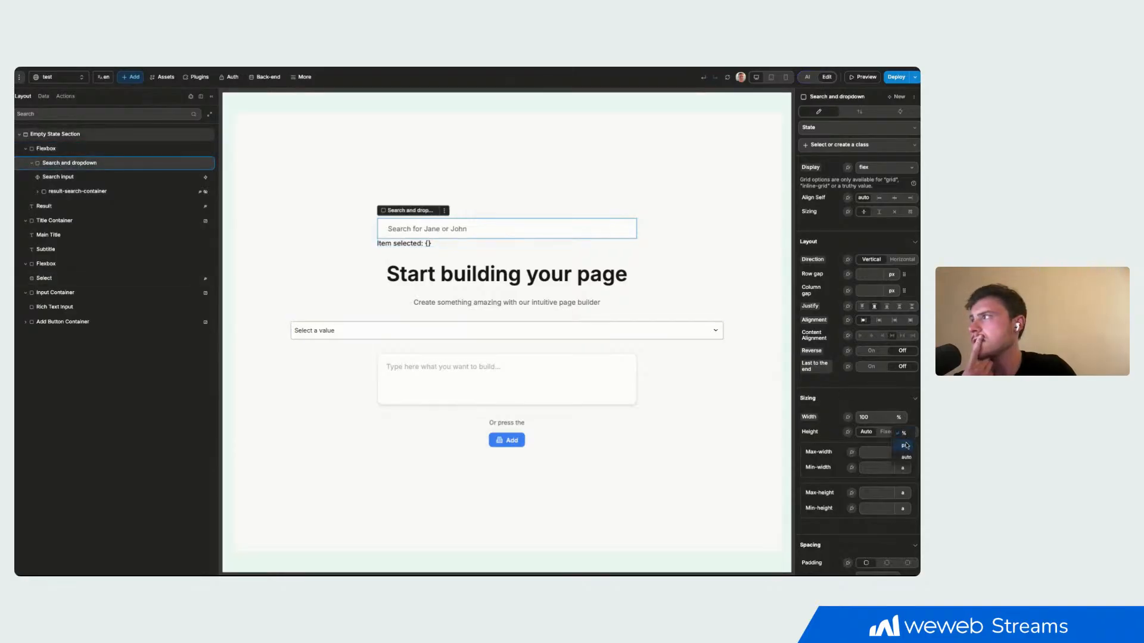
click(906, 446)
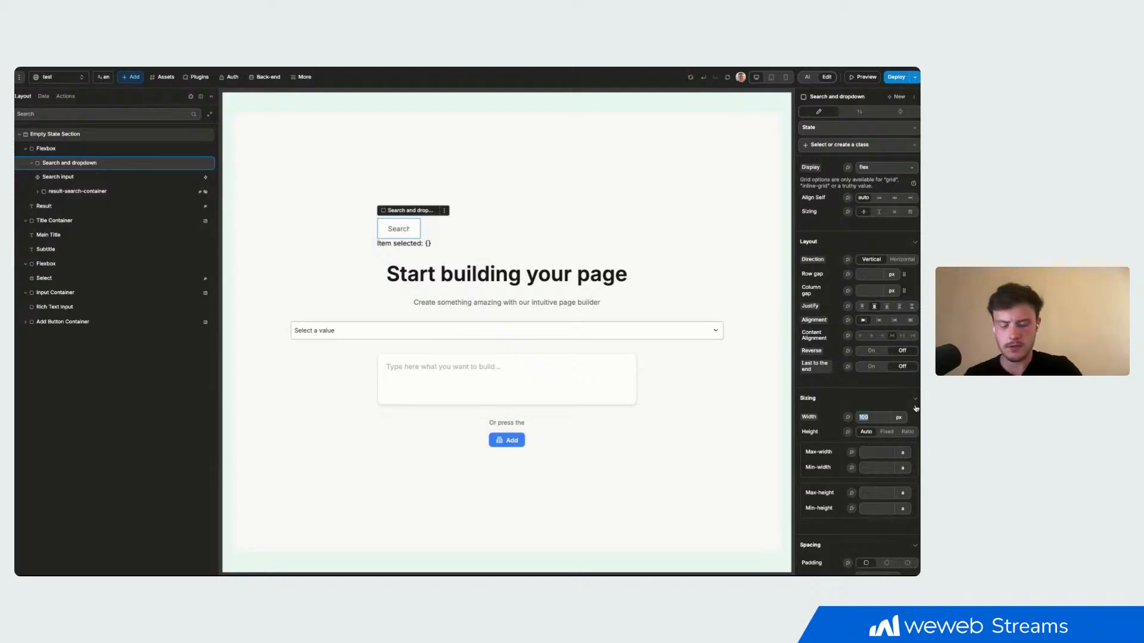
text(800)
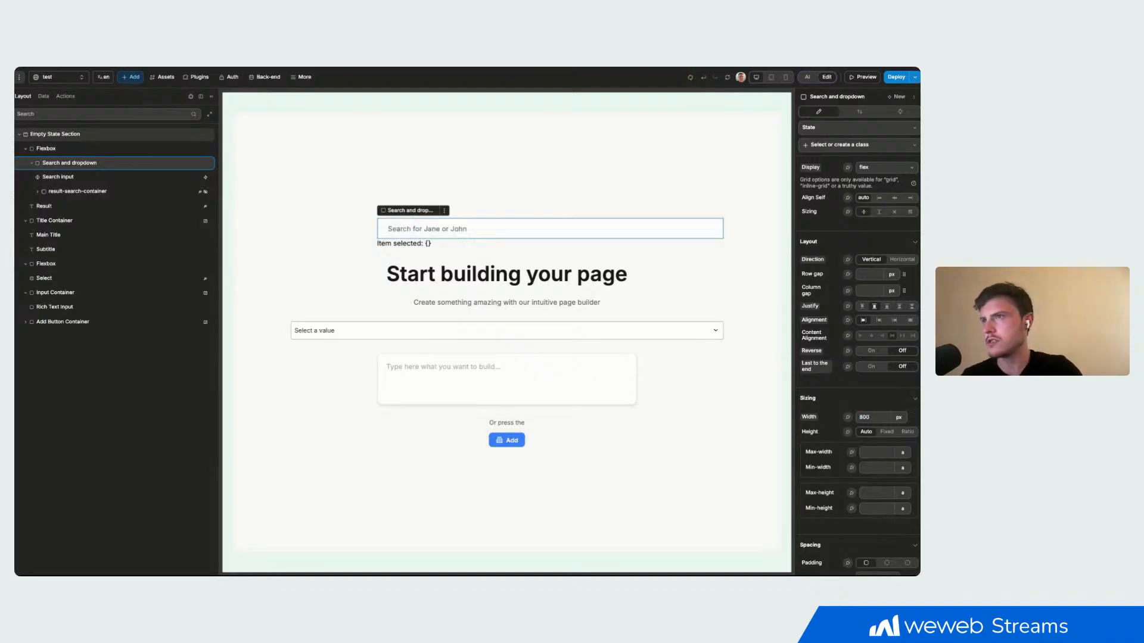
click(562, 232)
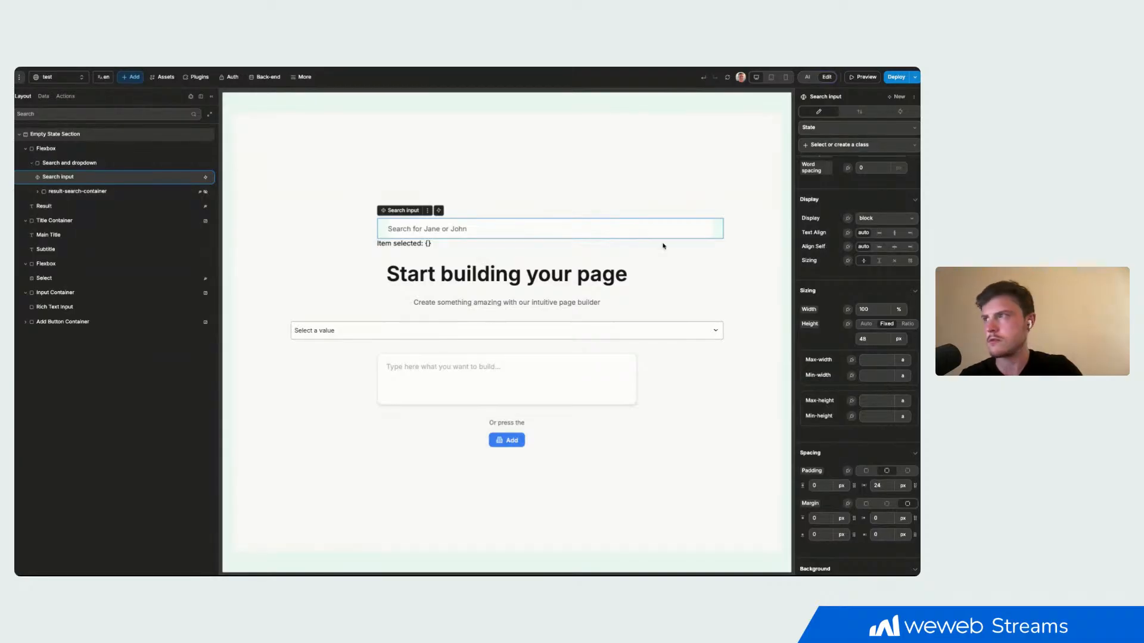
- Set the Search and dropdown container's width to 500 px
click(97, 163)
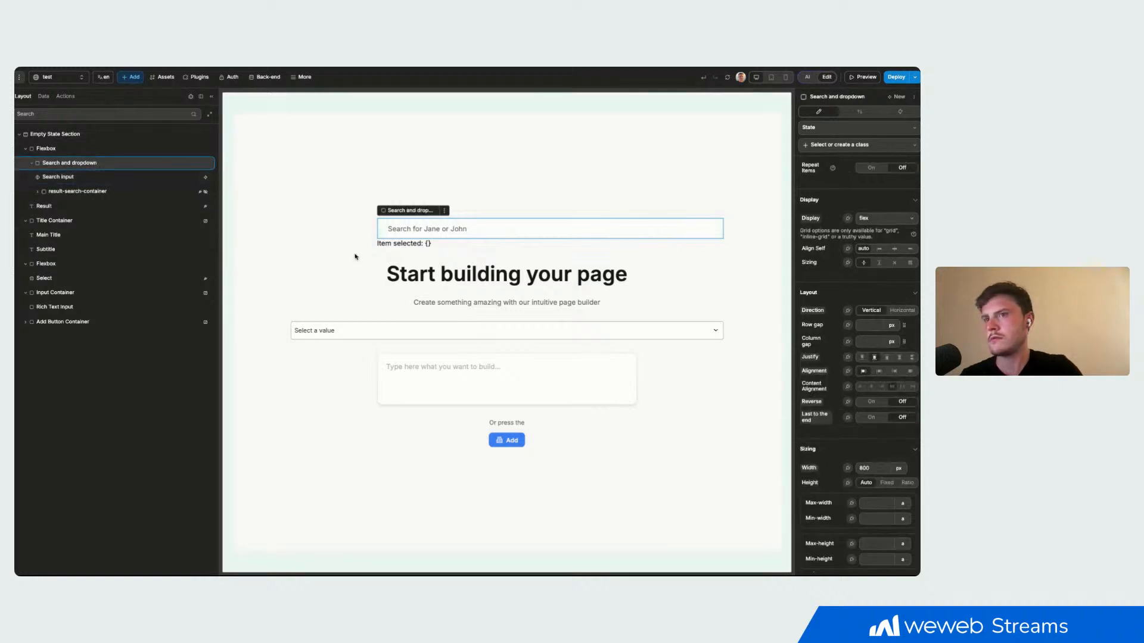
double_click(874, 467)
text(500)
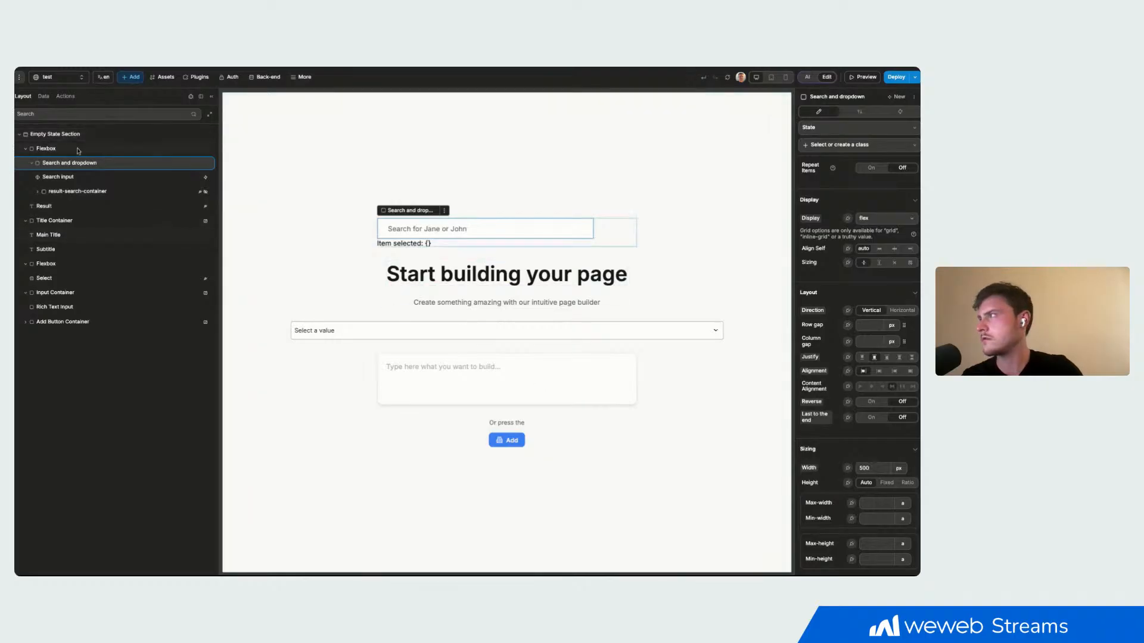
- Set the Search and dropdown container's width to 100 % of its parent
click(903, 469)
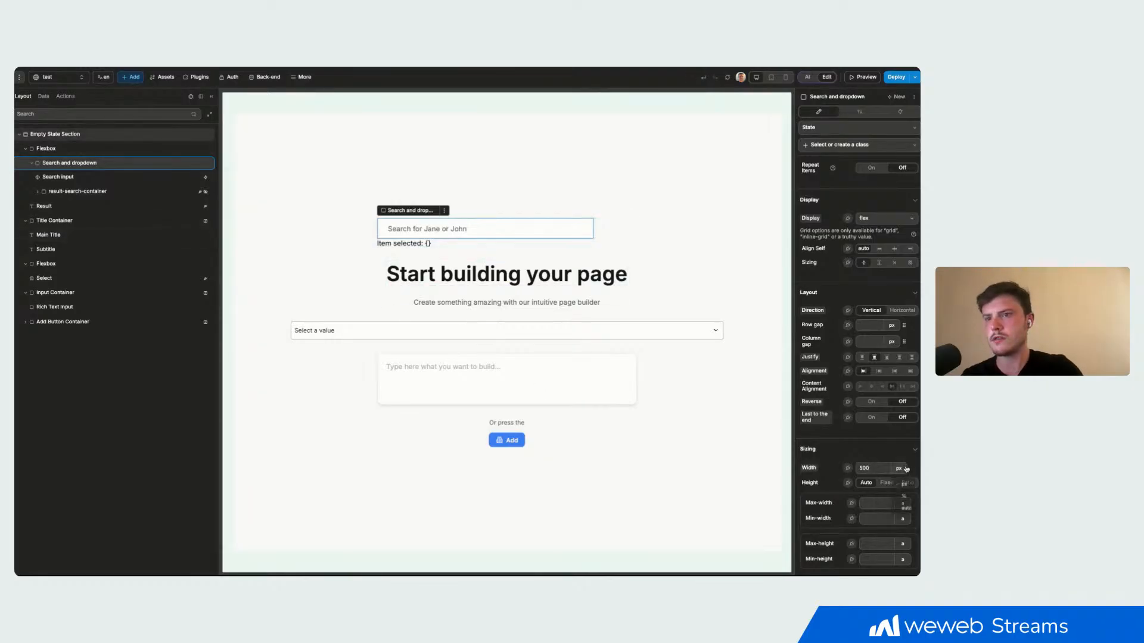
click(904, 498)
double_click(884, 468)
text(100)
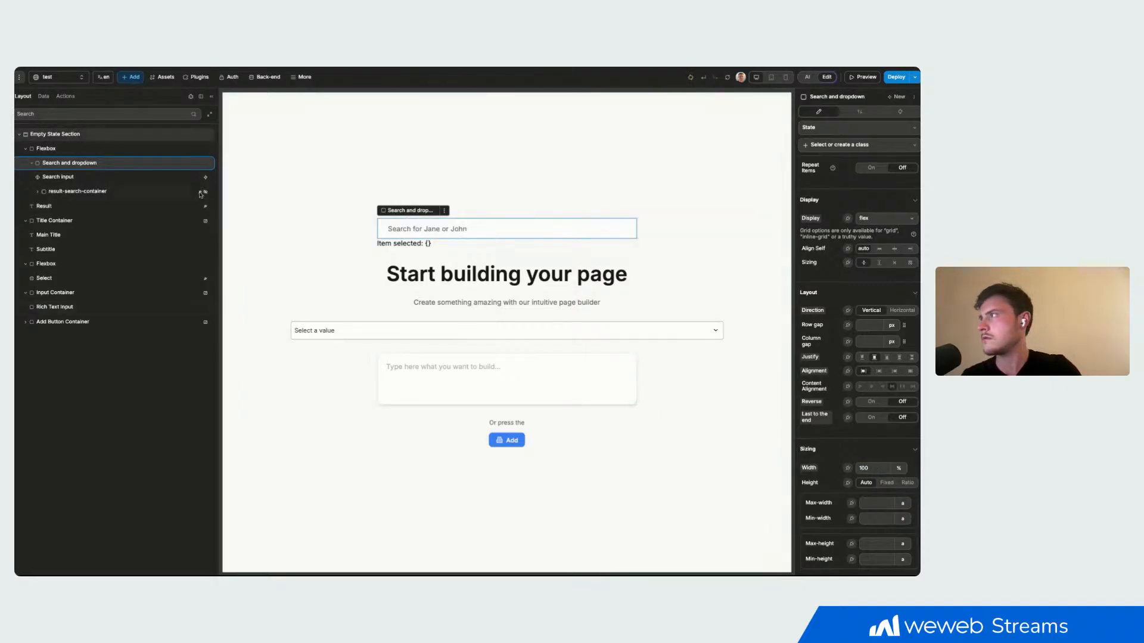
- Set the width of the outer Flexbox around the search element to 800 px
click(156, 149)
double_click(874, 468)
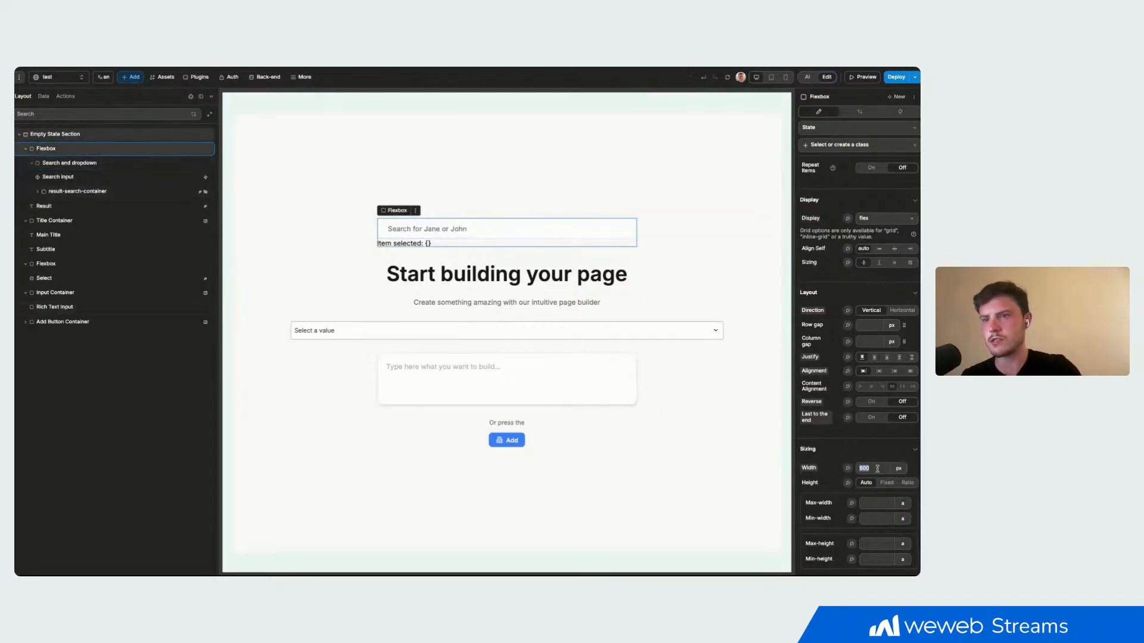
text(800)
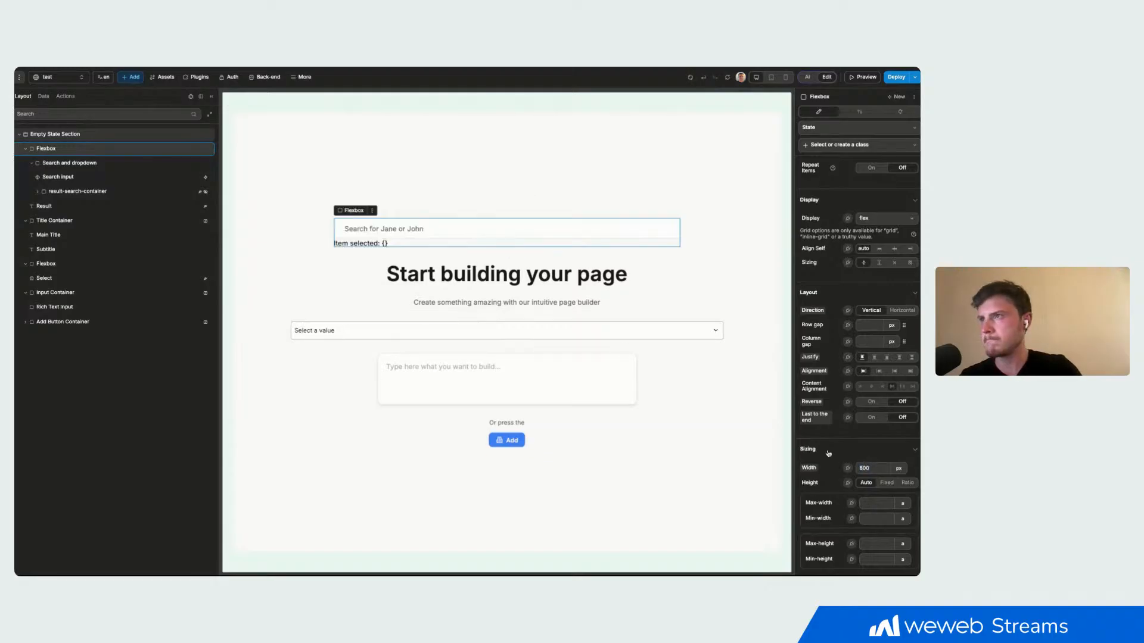
click(573, 196)
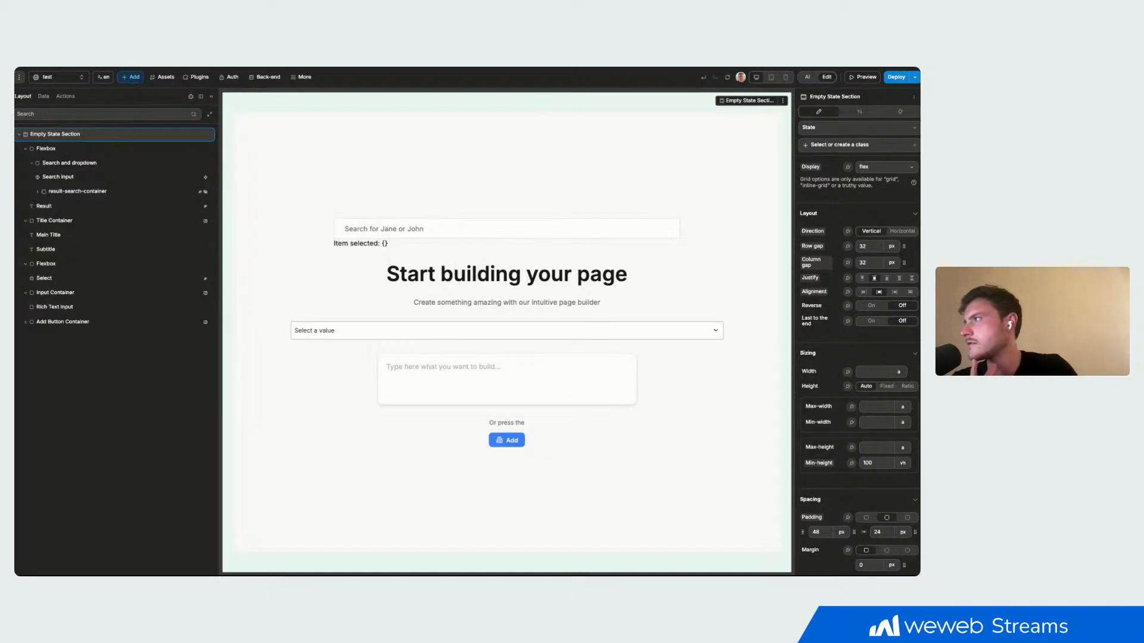
- Examine the structure and settings of the result-search-container and the Result text under the search bar
click(77, 192)
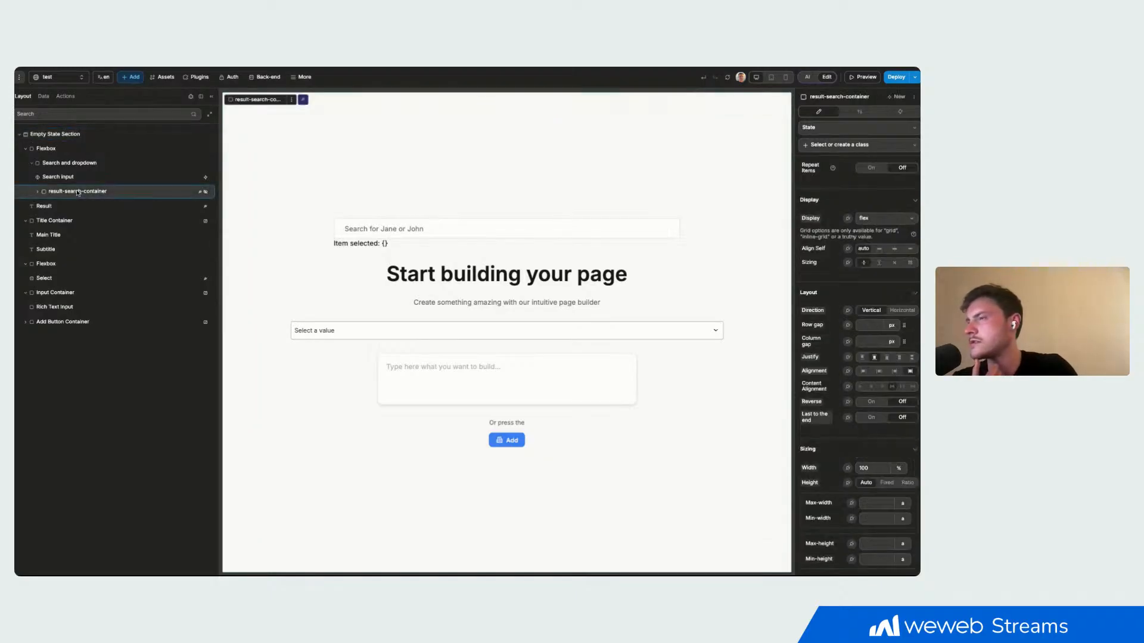
click(38, 192)
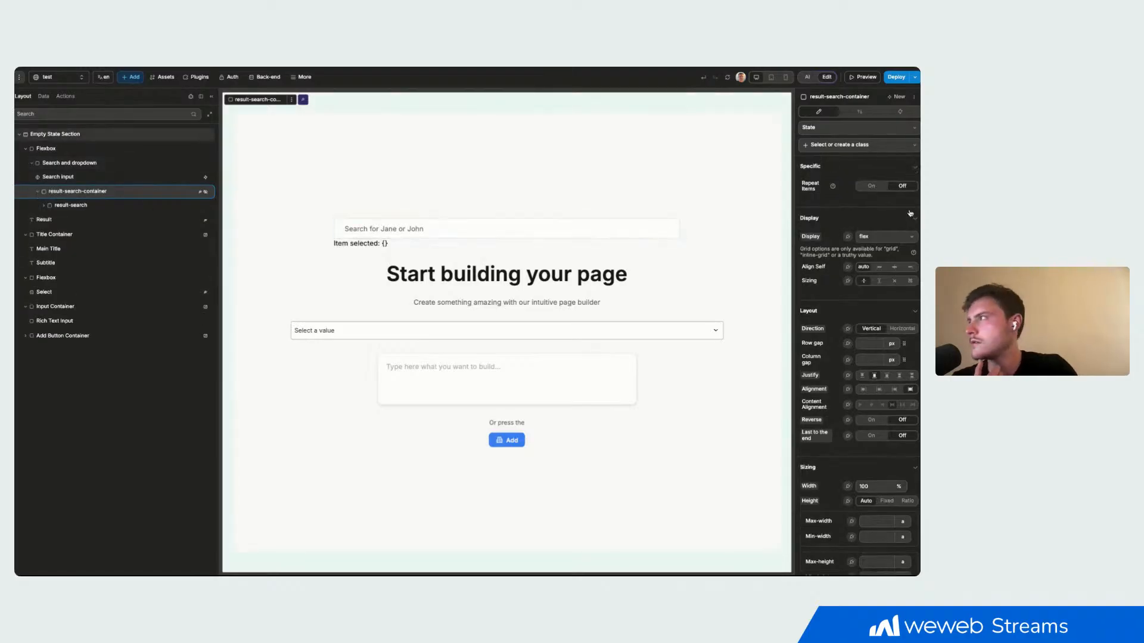
click(858, 112)
click(818, 112)
click(377, 244)
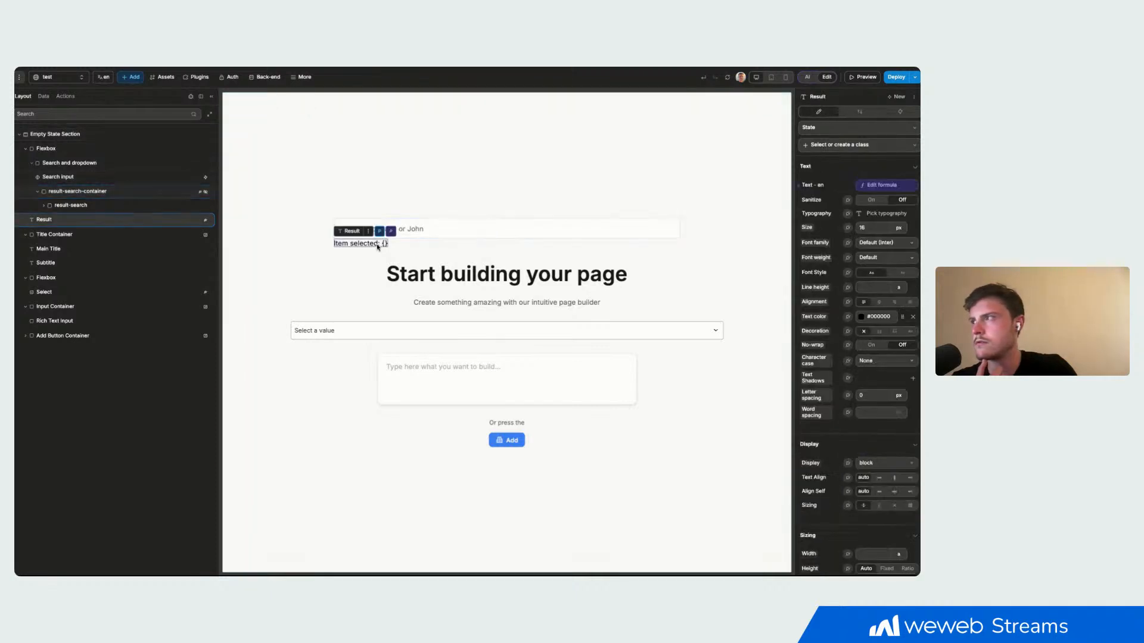
- Hide the outer Flexbox around the search bar by setting its display to none, and check the page in preview
click(864, 77)
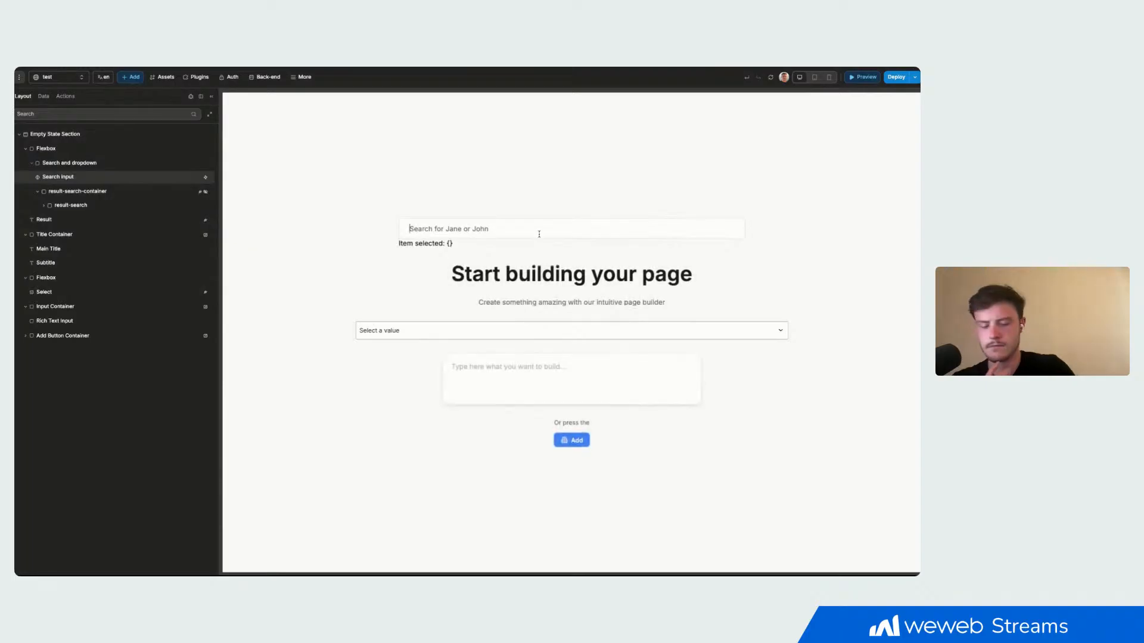
click(865, 77)
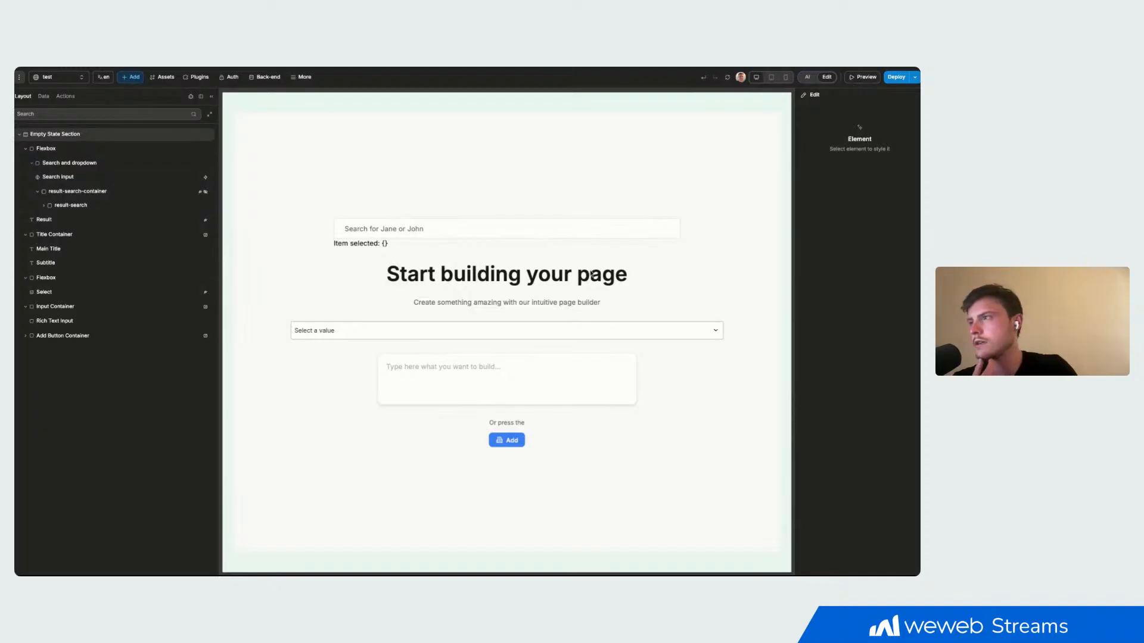
click(126, 149)
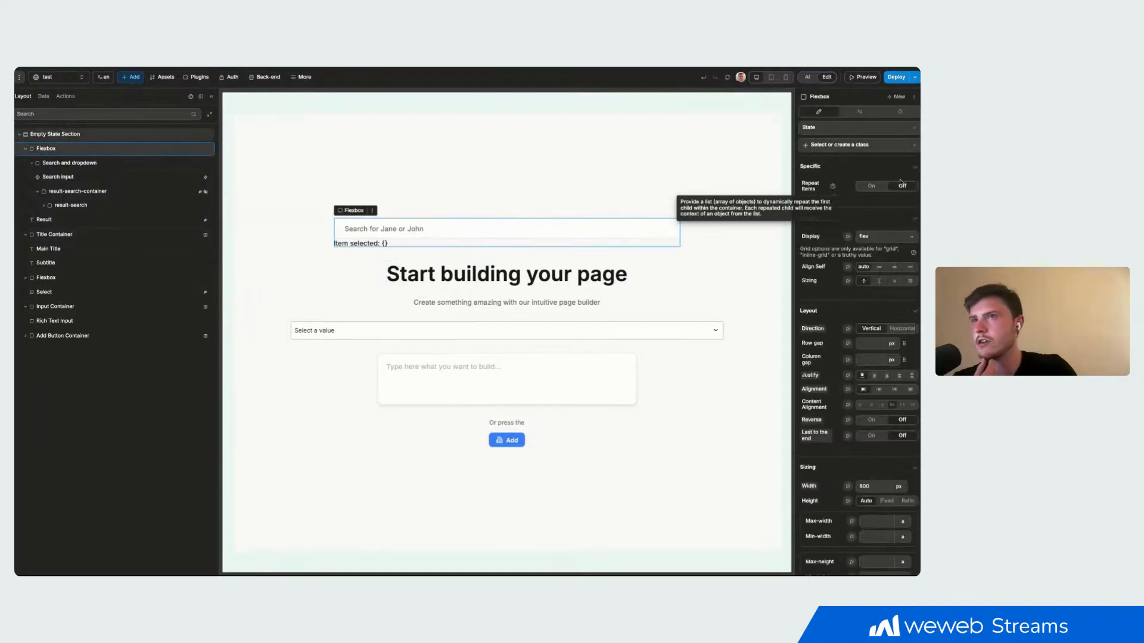
click(885, 237)
click(874, 374)
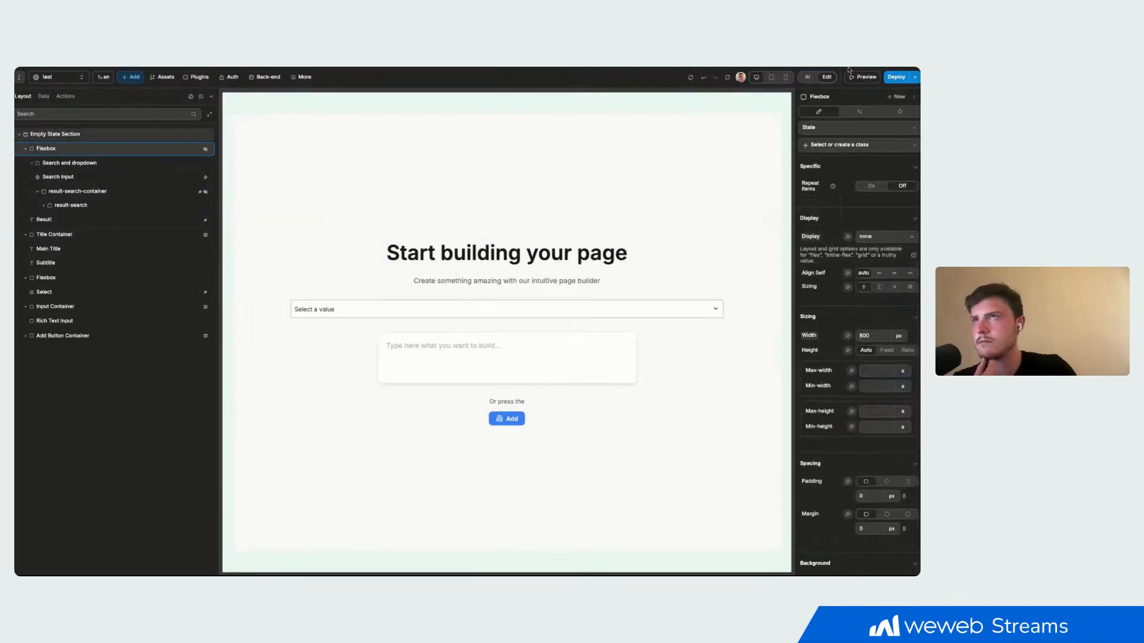
click(863, 77)
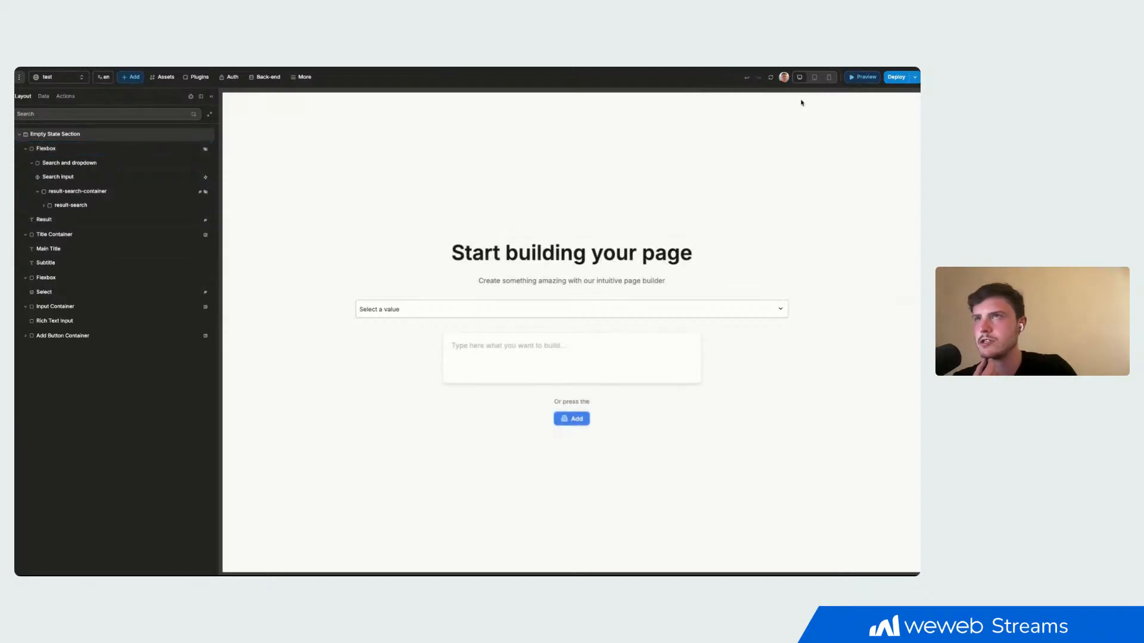
click(851, 75)
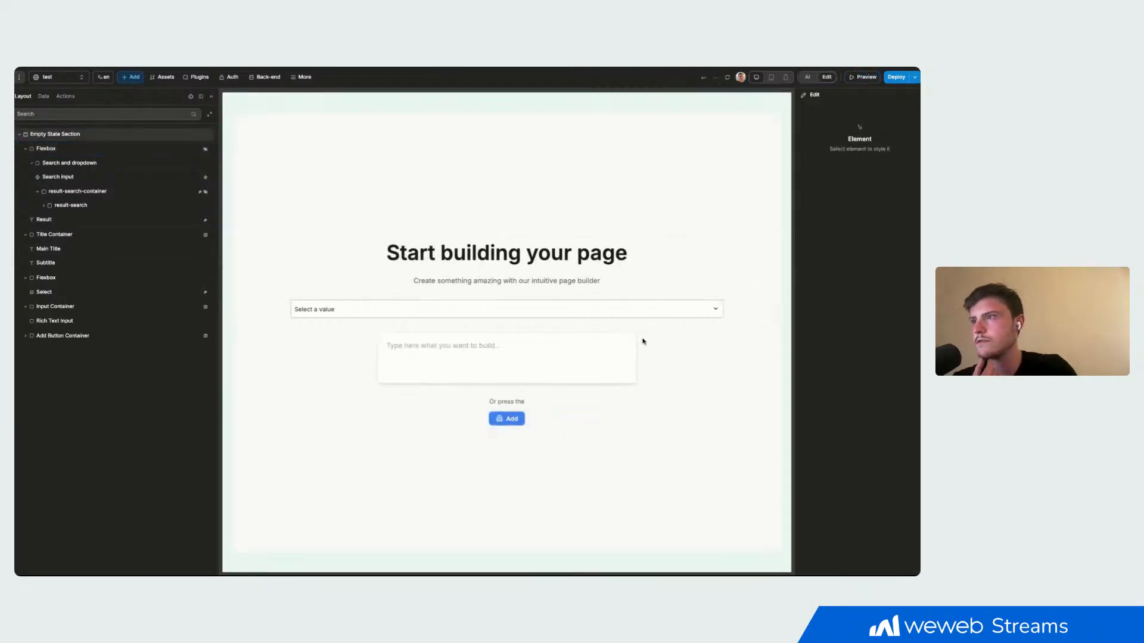
- Delete the Flexbox that holds the Select dropdown below the subtitle, and check the page in preview
click(643, 312)
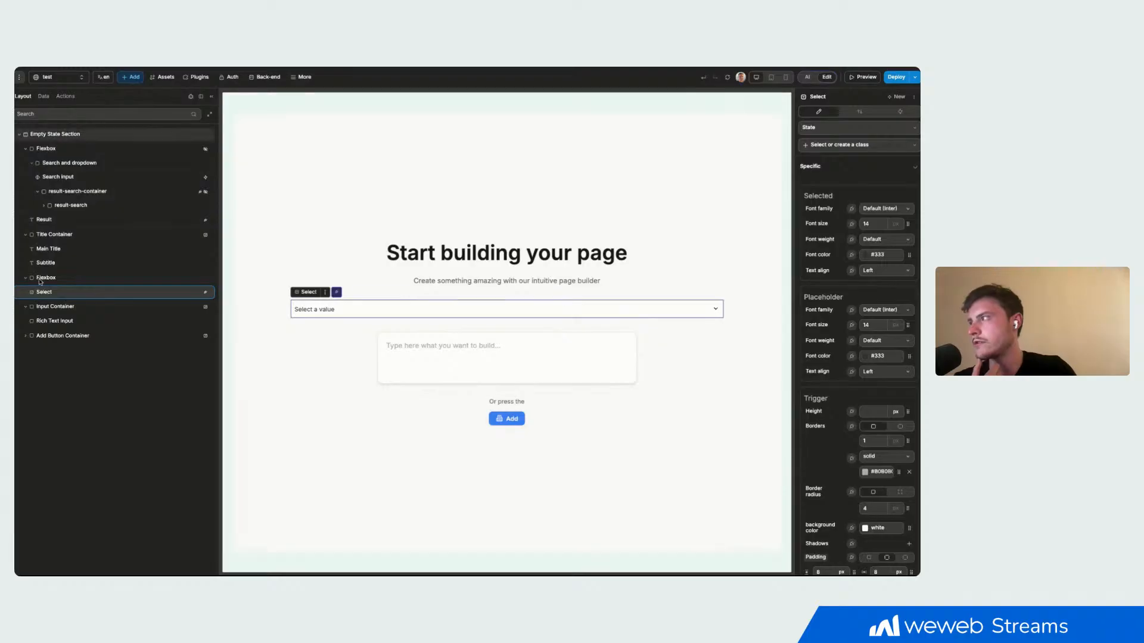
click(173, 278)
key(Delete)
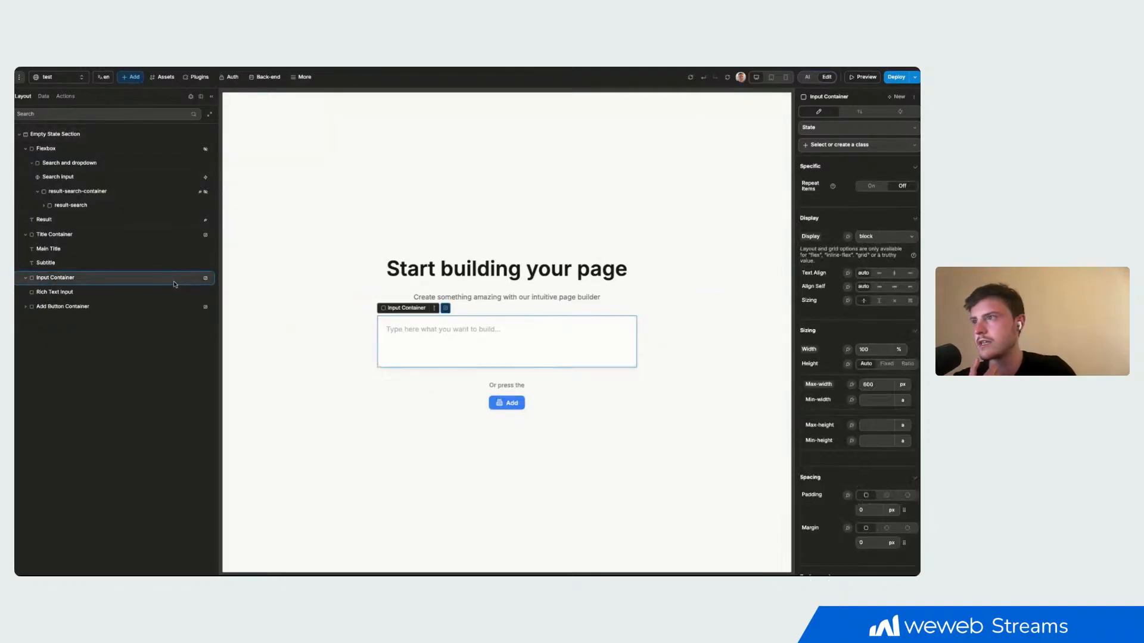
click(862, 76)
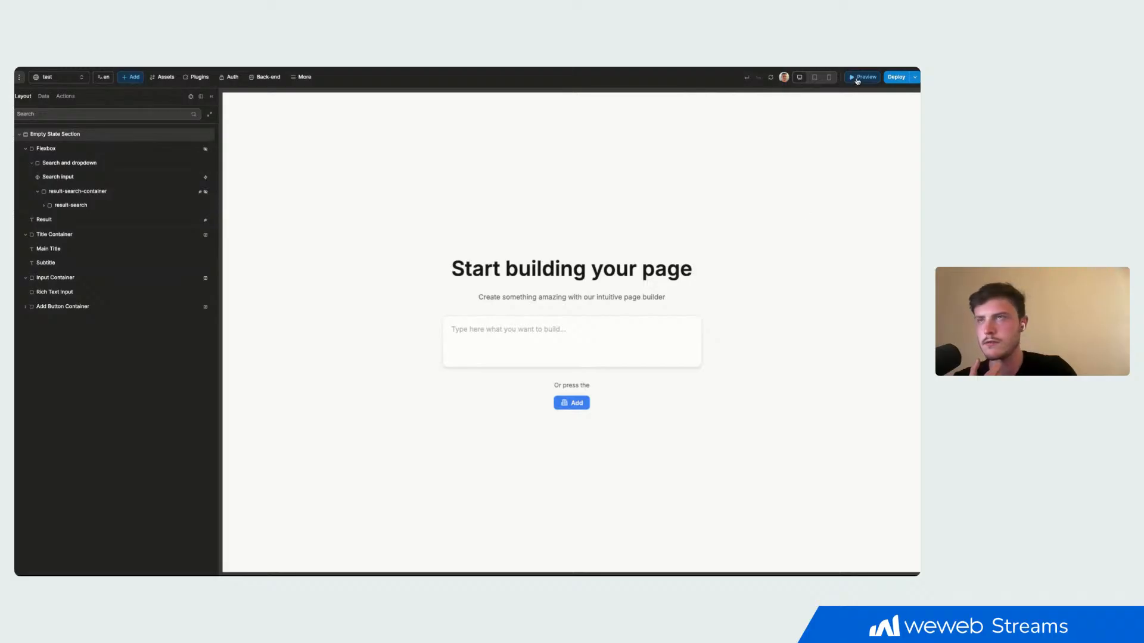
click(858, 80)
click(858, 80)
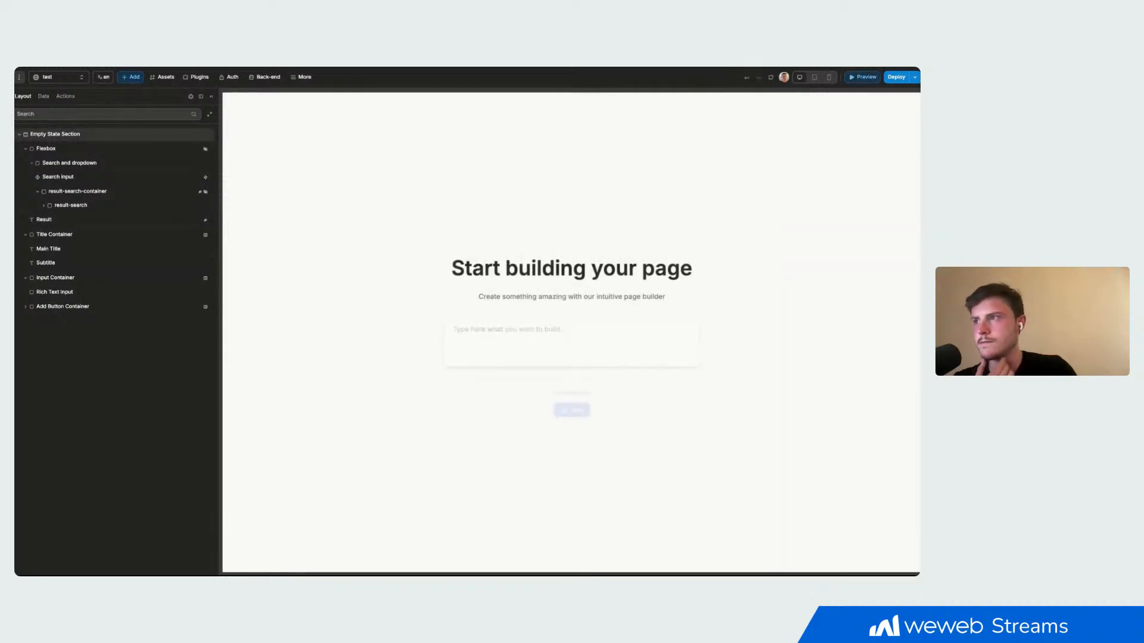
click(858, 78)
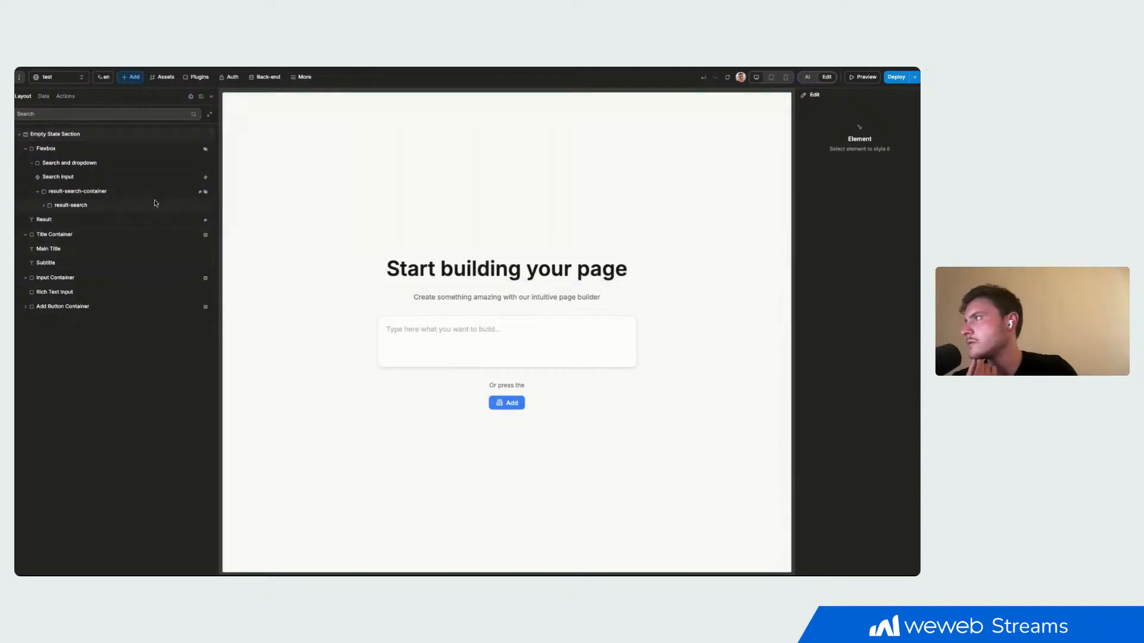
- Set the display of the outer Flexbox around the search bar back to flex
click(150, 149)
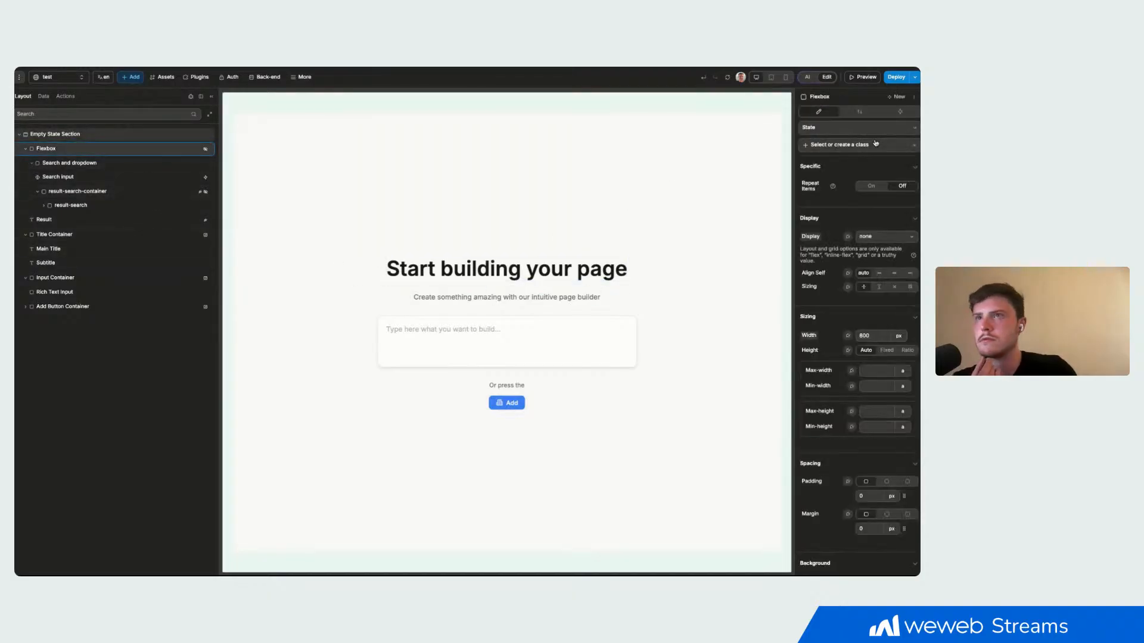
click(878, 238)
click(874, 270)
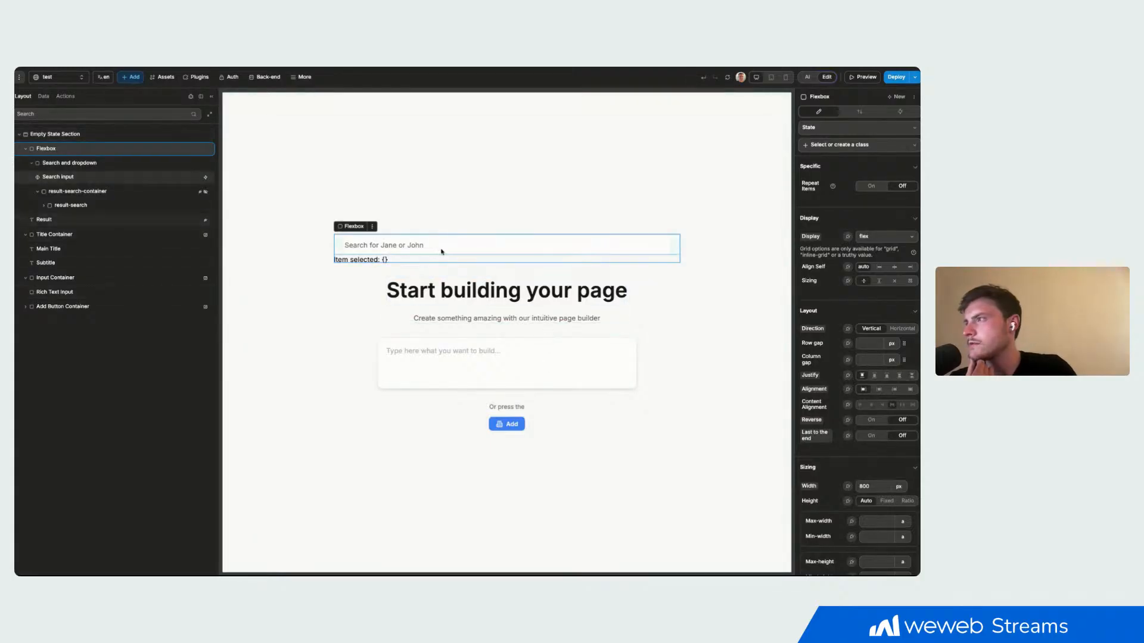
- Test the search bar in preview with a sample first name from its placeholder, and return to editing
click(861, 77)
click(559, 246)
text(john)
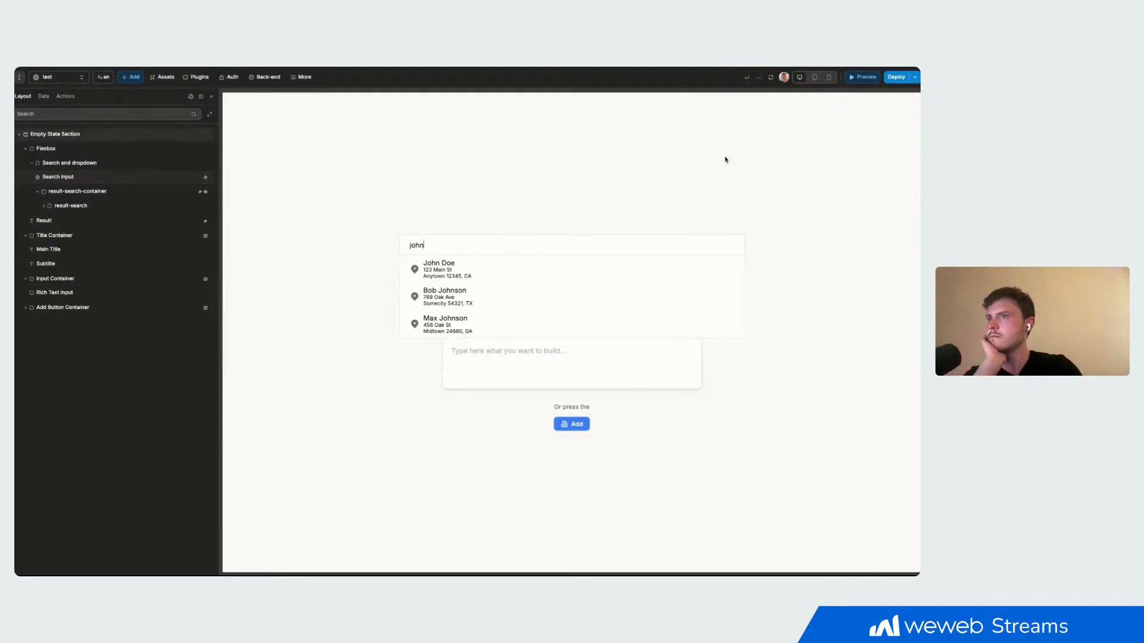
click(856, 77)
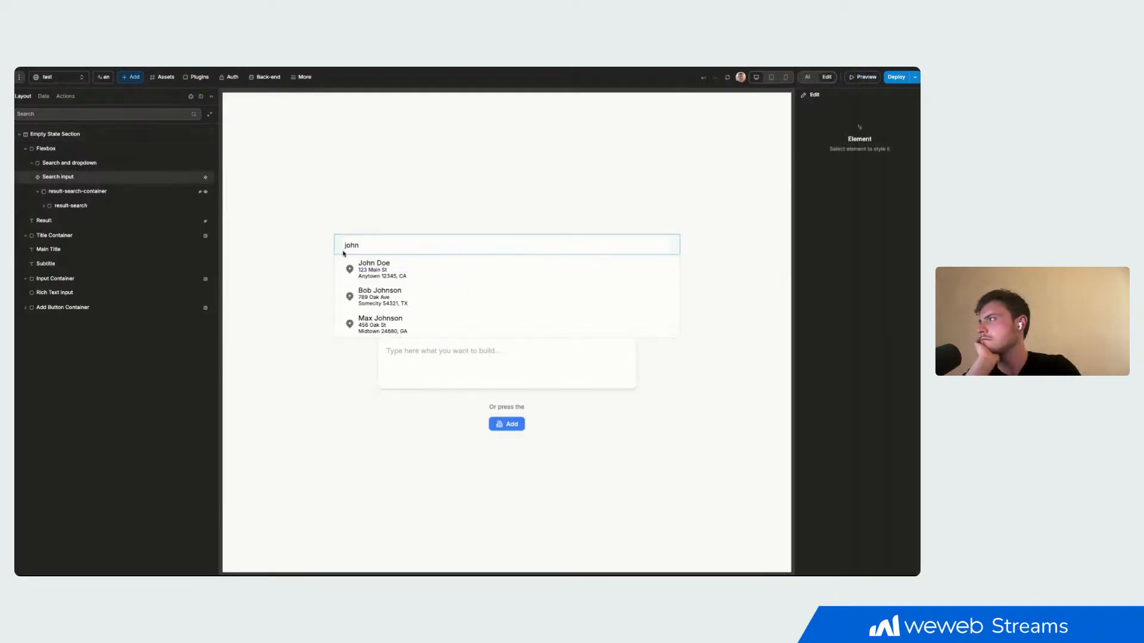
- Set the width of the result-search-container to 500 px
click(87, 191)
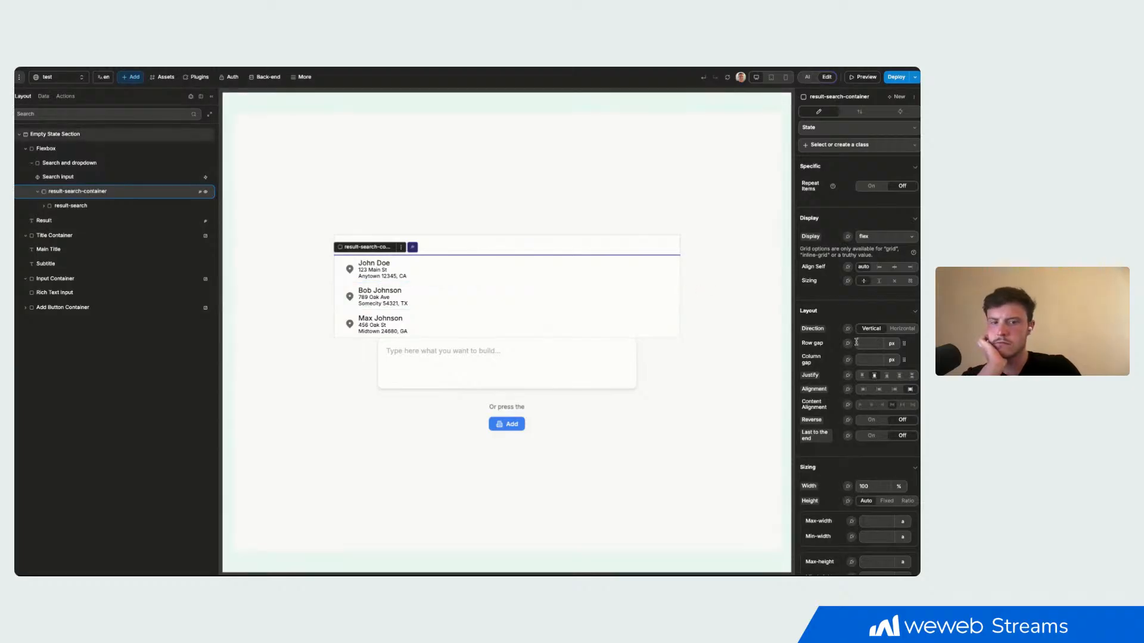
scroll(867, 369, down, 3)
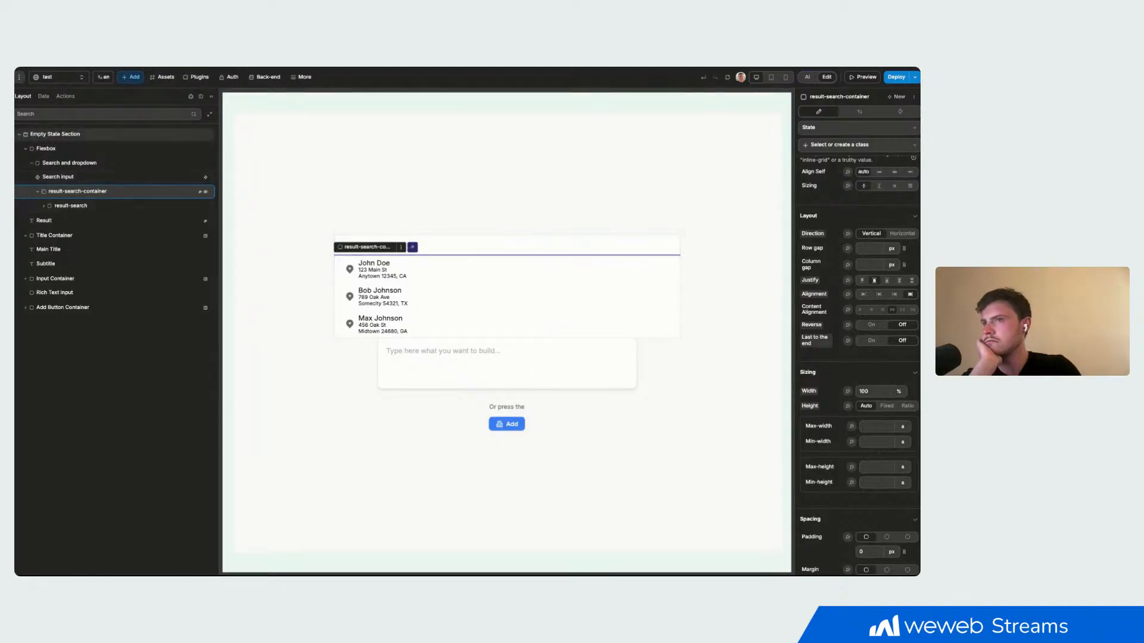
click(899, 391)
click(901, 407)
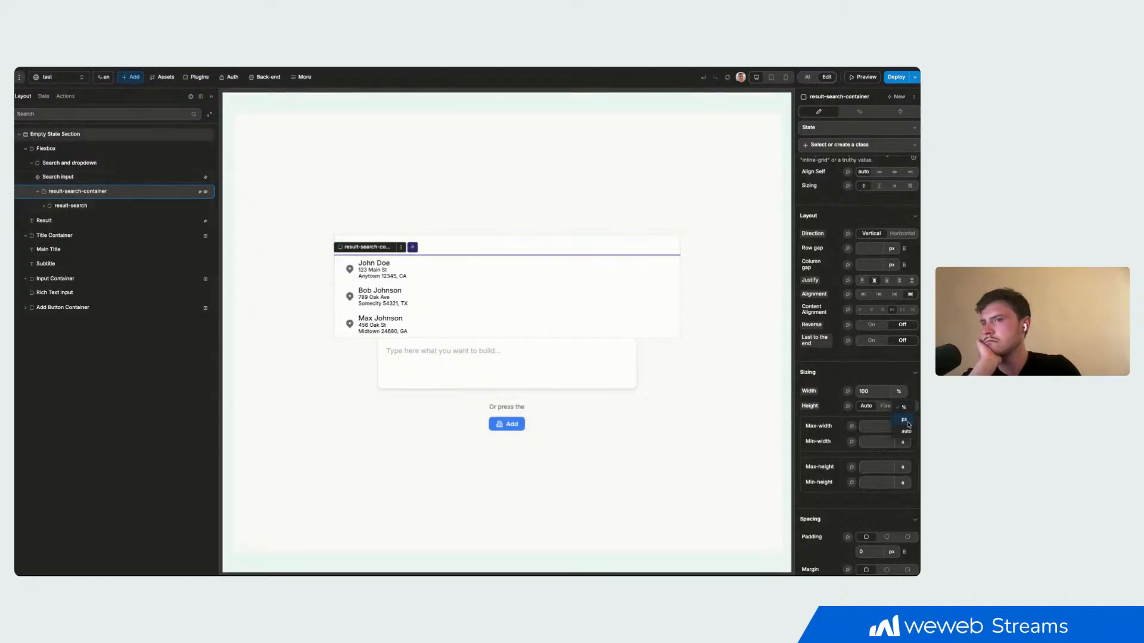
text(500)
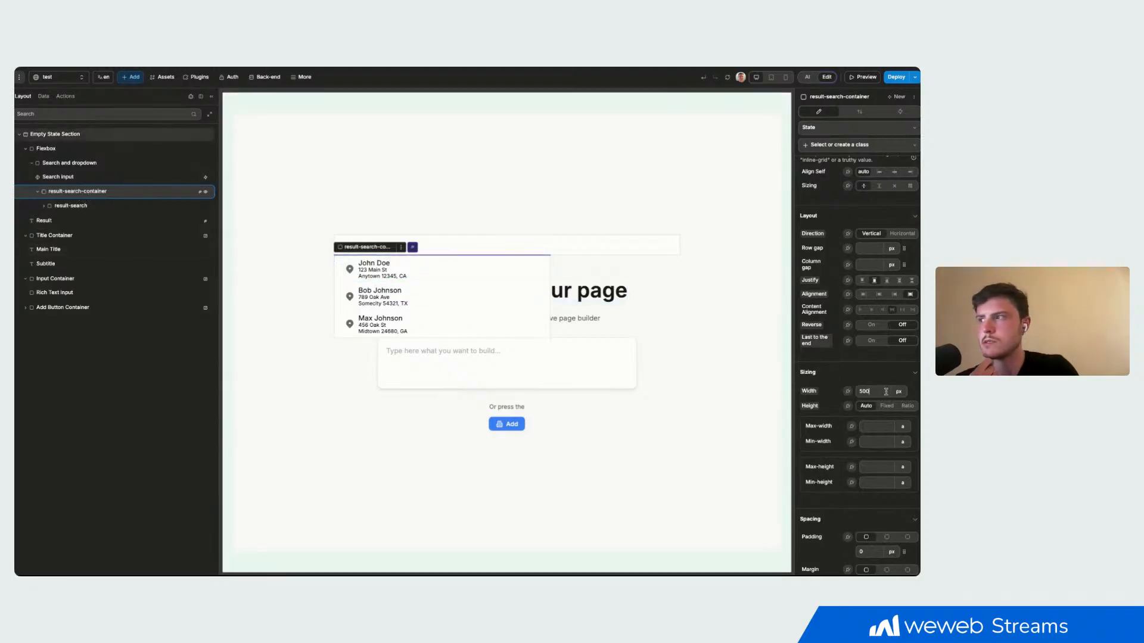
- Expand result-search and wrapper-content-search in the layout tree to examine their nested elements
click(44, 205)
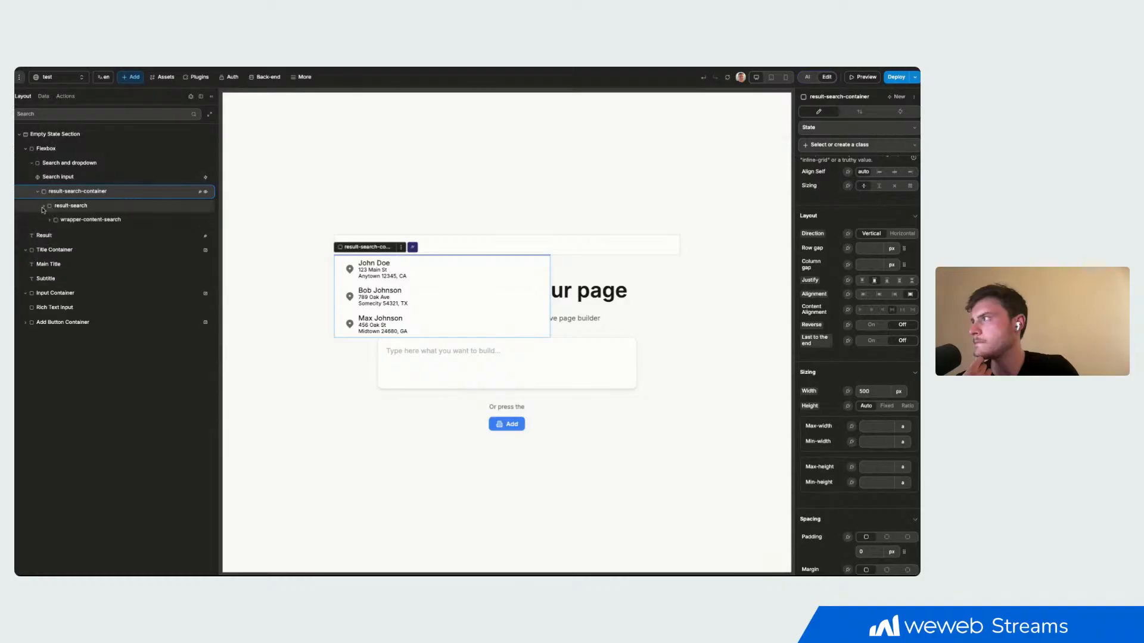
click(54, 220)
click(51, 220)
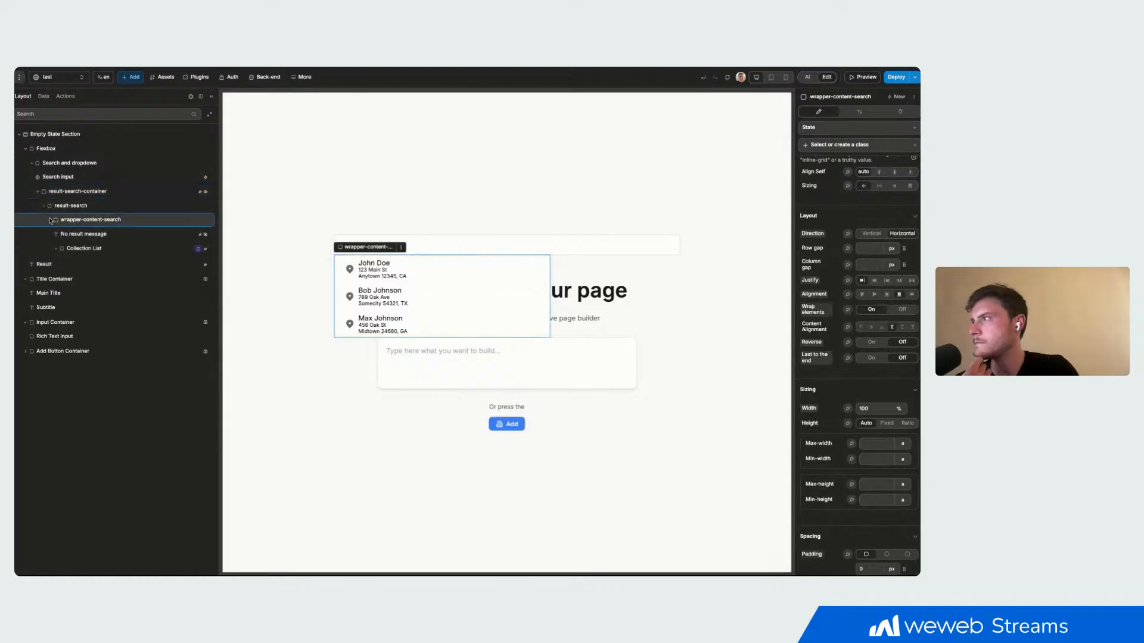
- Set the width of the result-search-container to 400 px
click(68, 192)
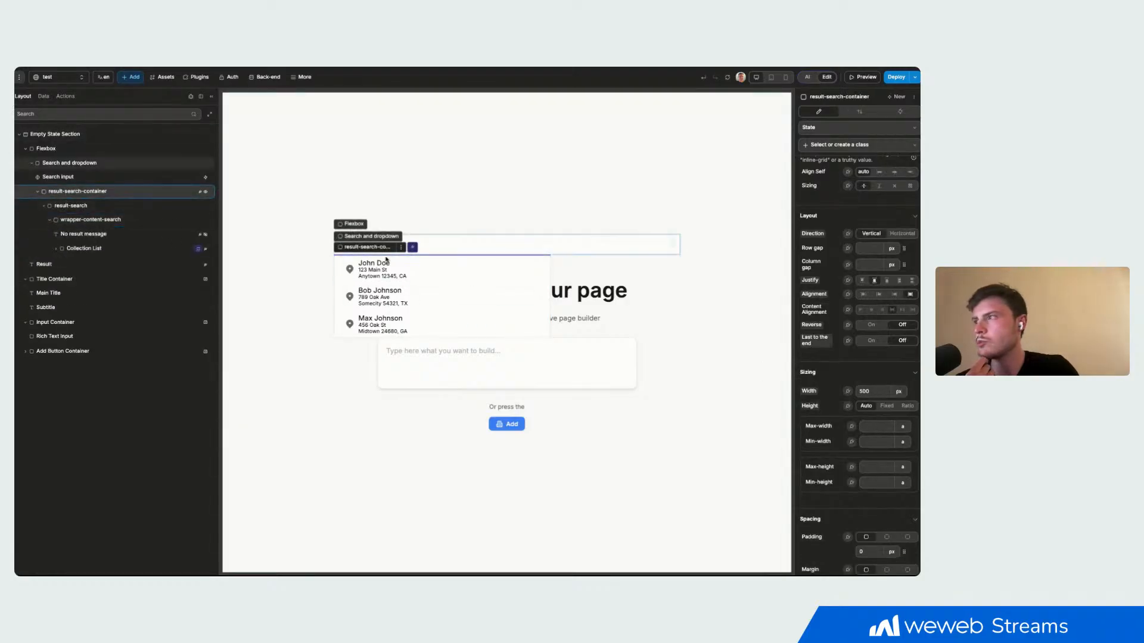
double_click(882, 392)
text(400)
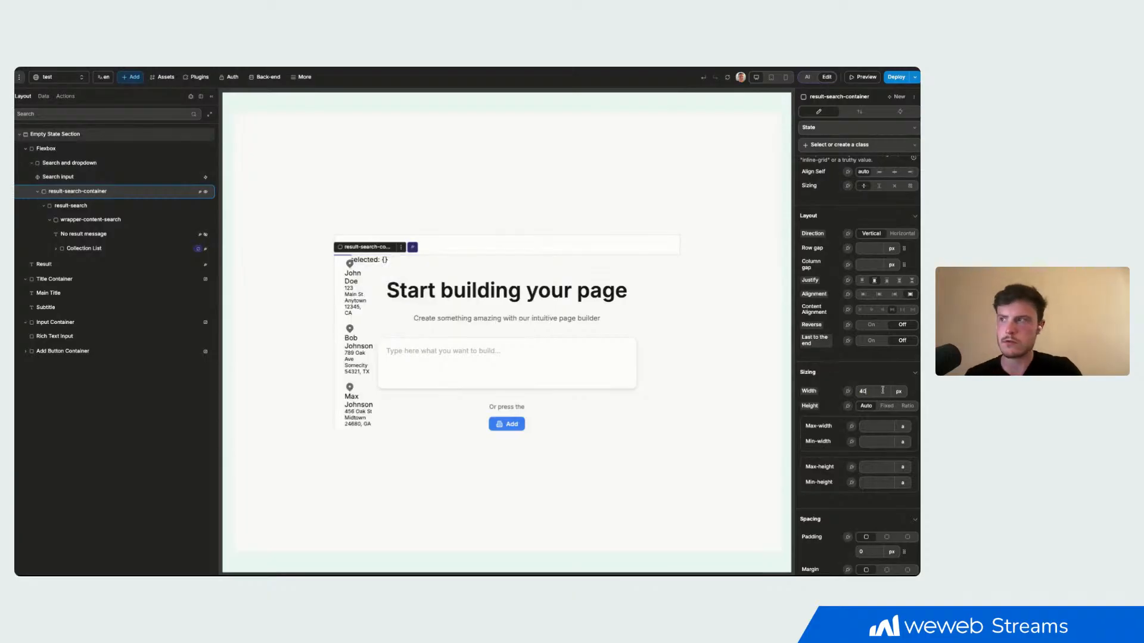